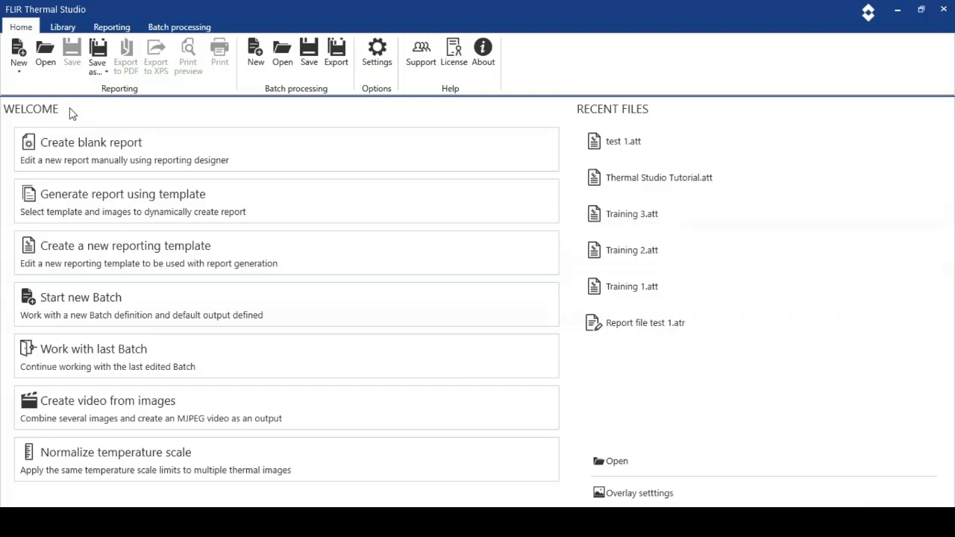
Create a new reporting template.
click(20, 66)
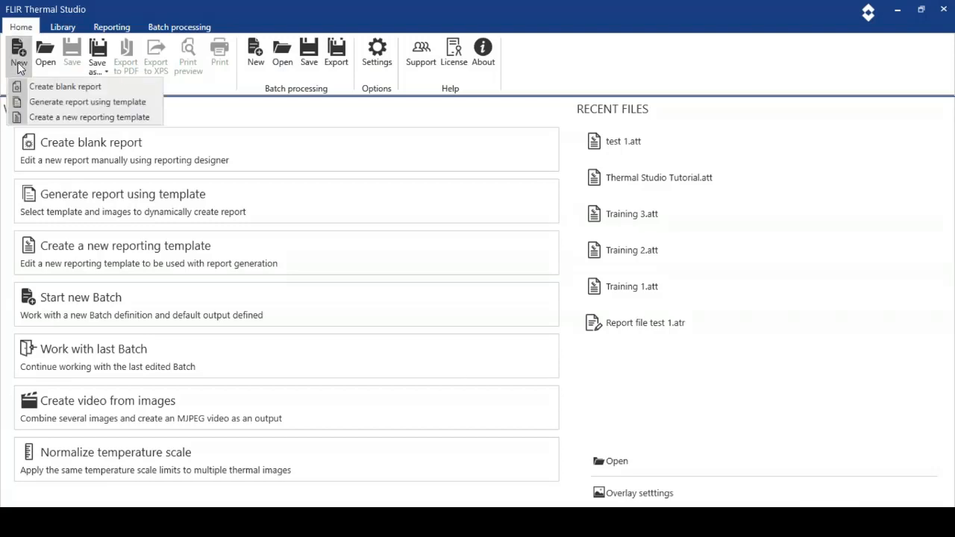
click(45, 120)
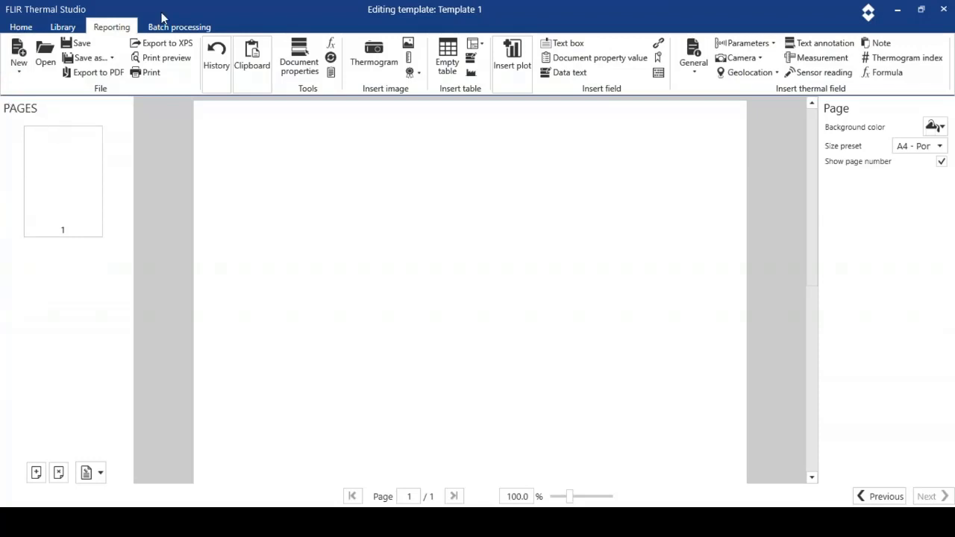
Examine the stored formulas and the available text annotation templates, leaving both unchanged.
click(331, 45)
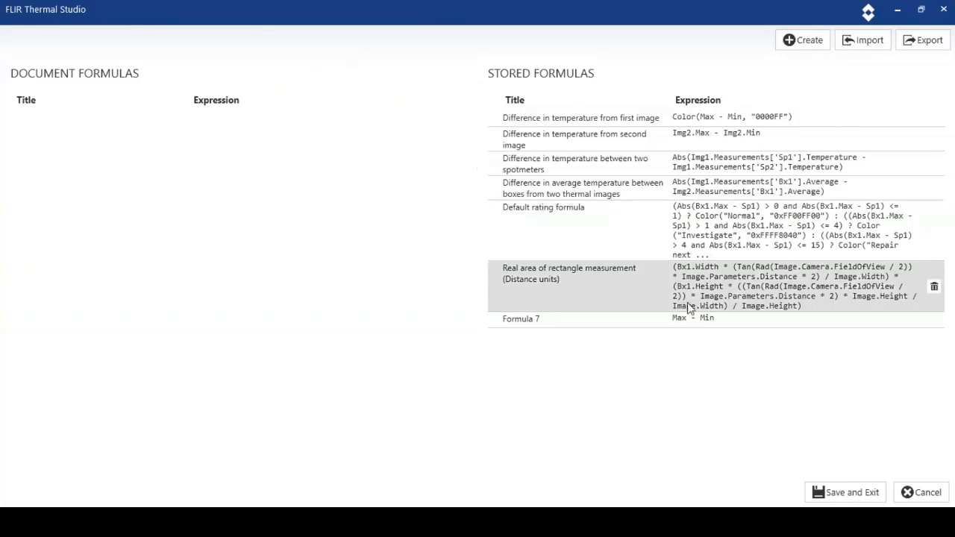
click(906, 492)
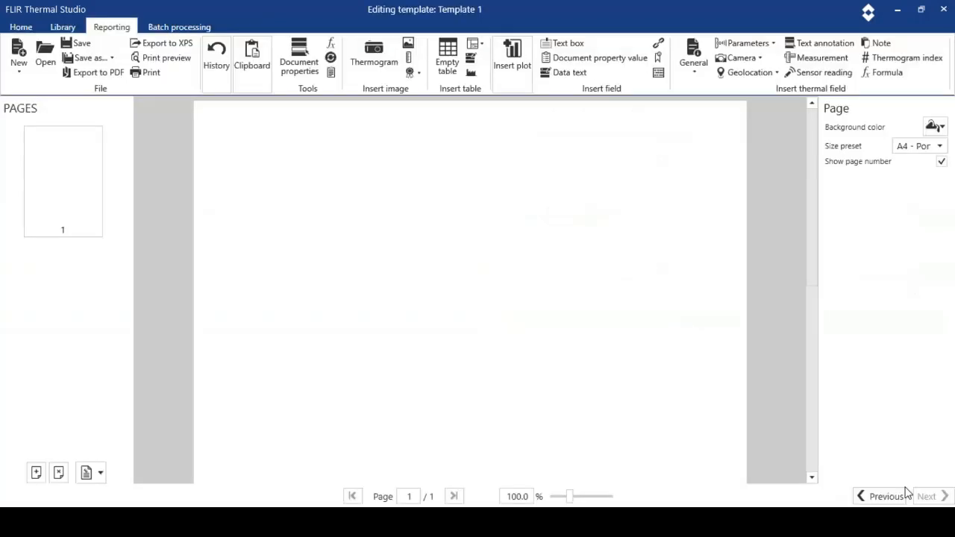
click(331, 73)
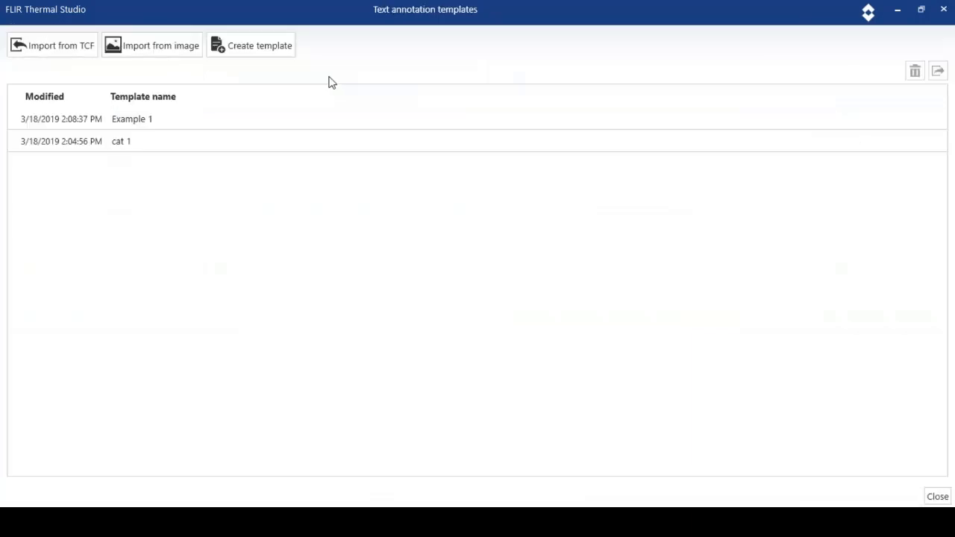
mouse_move(132, 119)
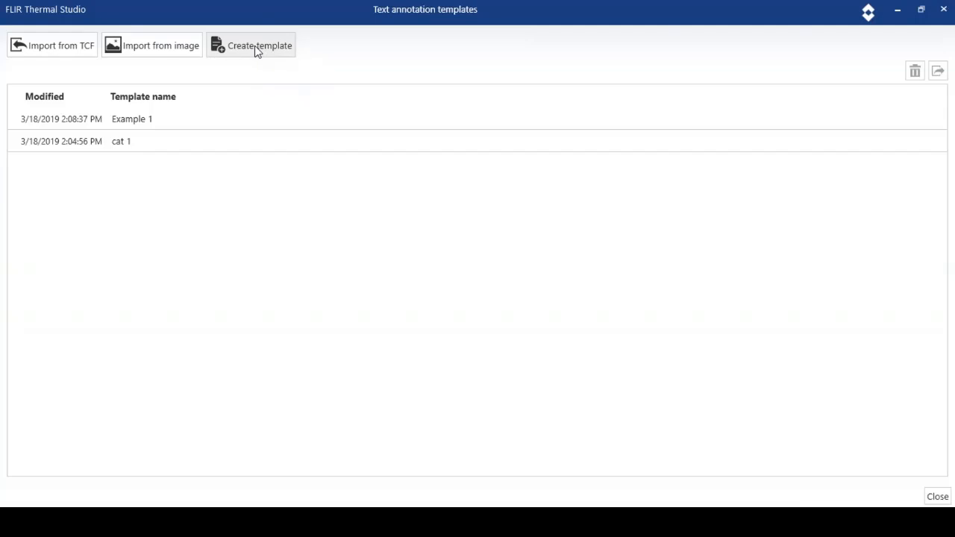
click(938, 498)
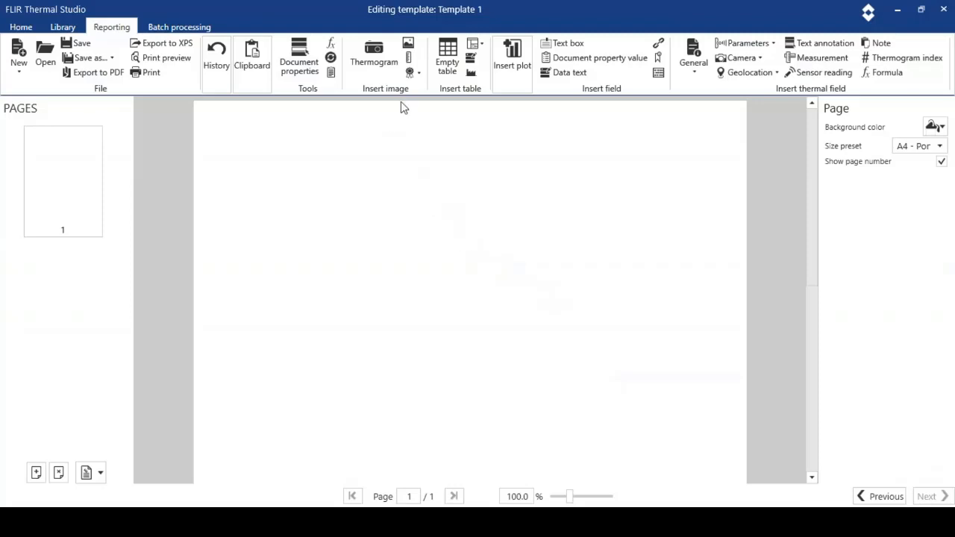
Insert a thermogram and a visual image placeholder, placing the visual image directly below the thermogram at about left 87, top 331.
click(375, 59)
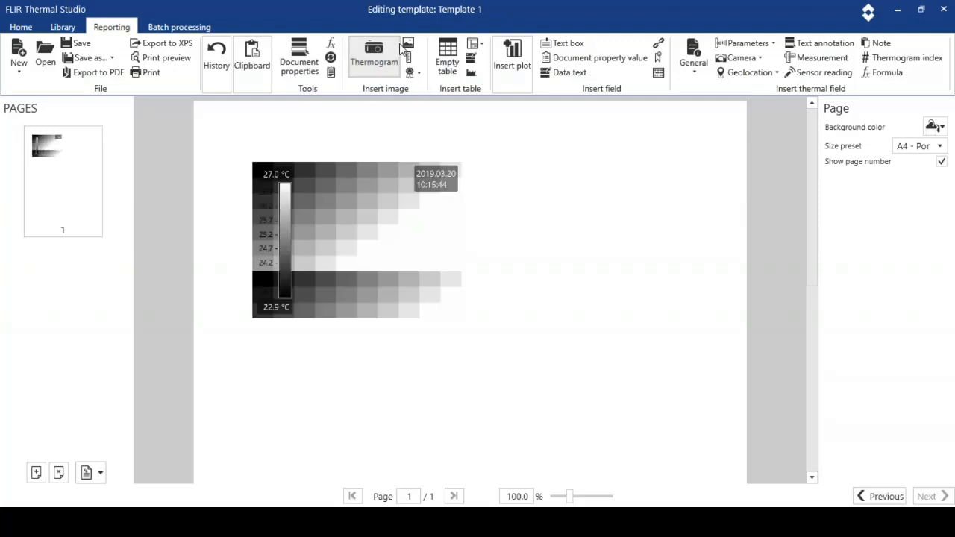
click(407, 47)
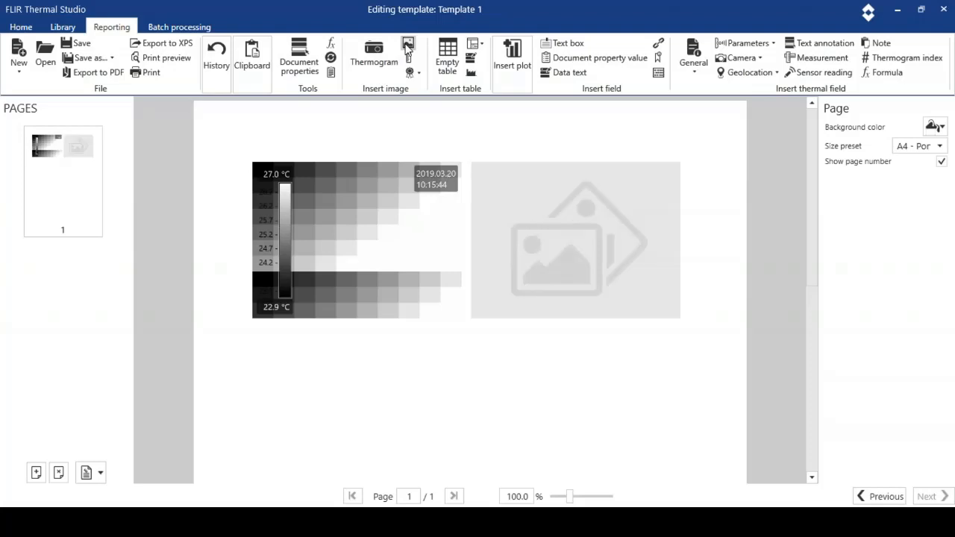
drag(606, 216, 396, 373)
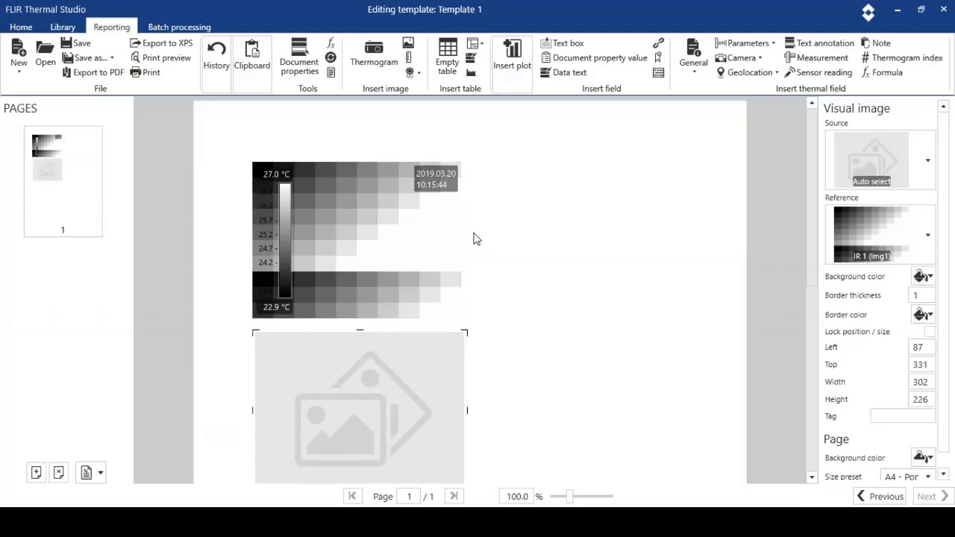
Insert a Map beside the thermogram and a Profile plot beneath the map.
click(520, 76)
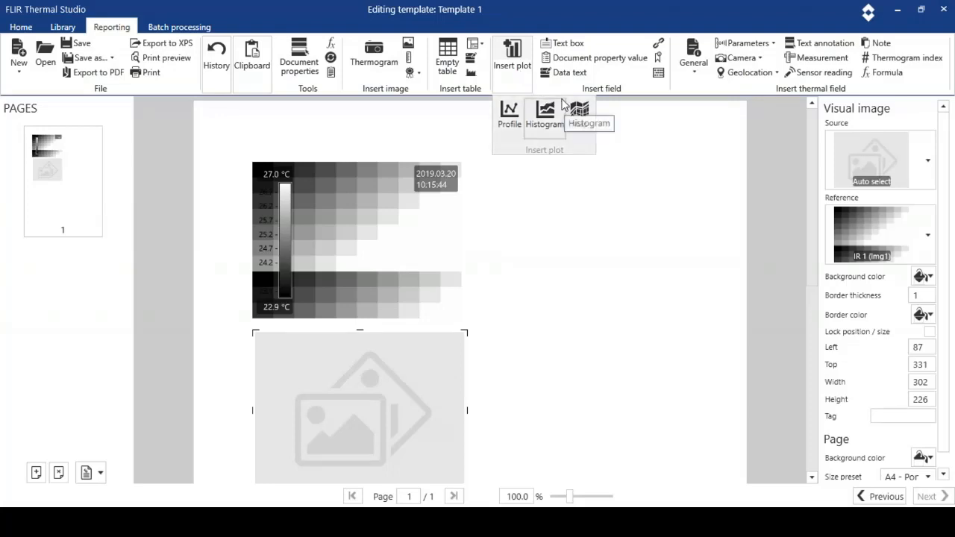
click(579, 114)
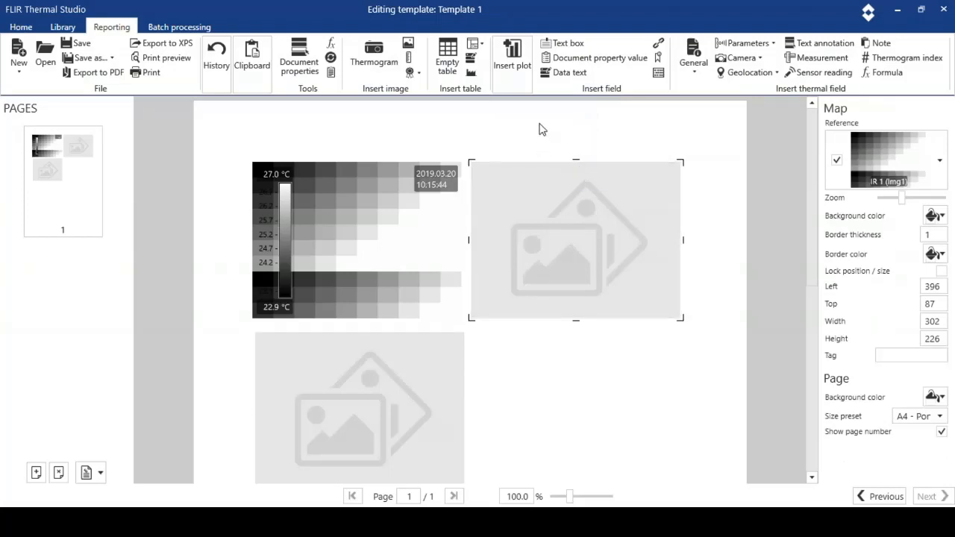
click(525, 68)
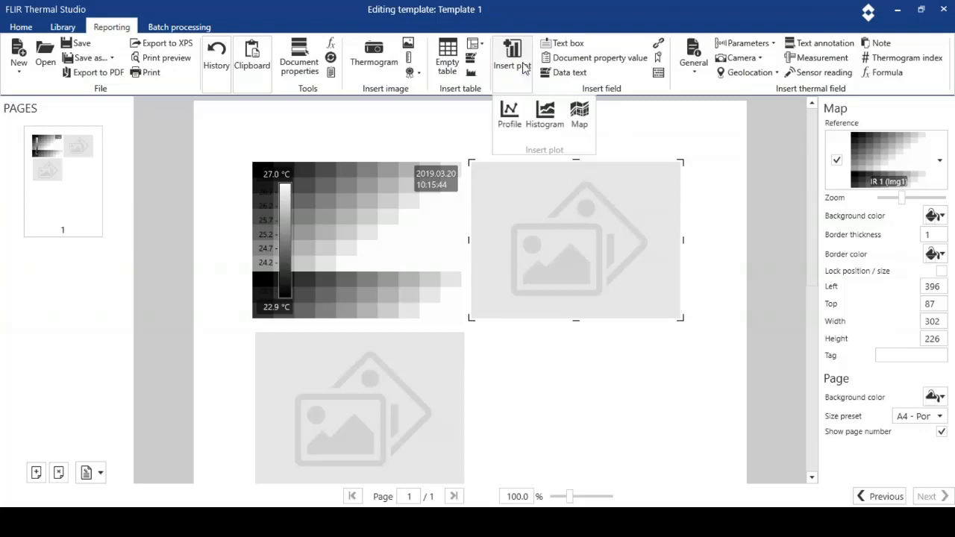
click(510, 112)
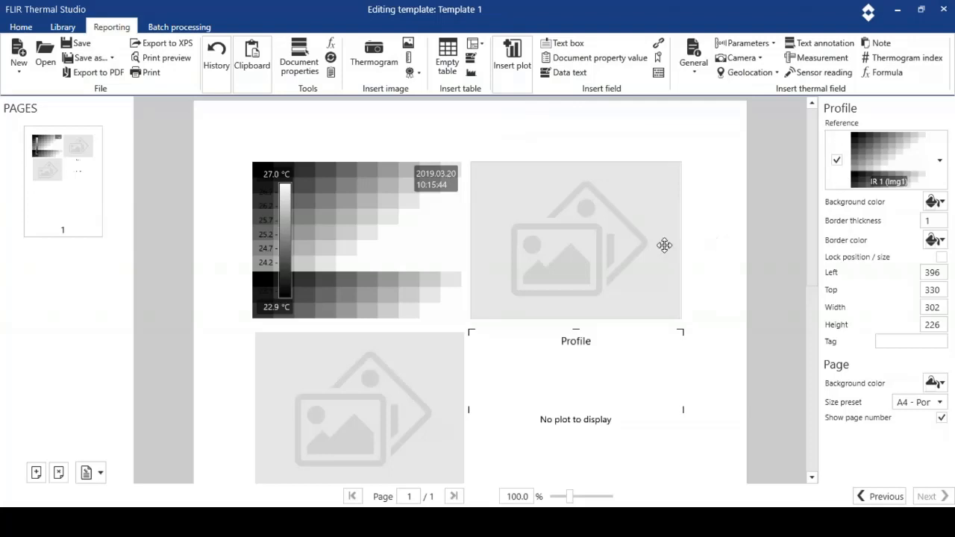
Open the thermogram for editing and draw a diagonal line measurement from its upper-left area to its lower-right area.
double_click(386, 252)
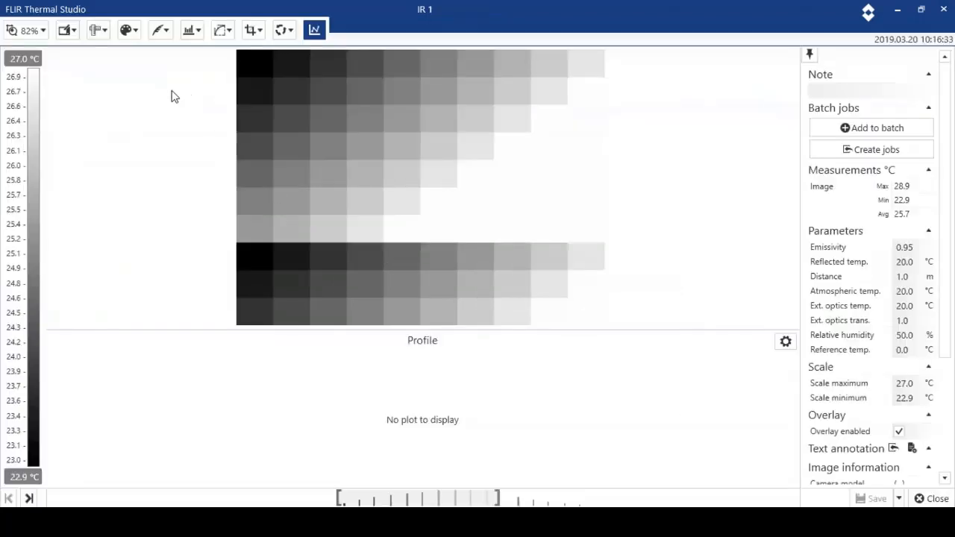
click(99, 34)
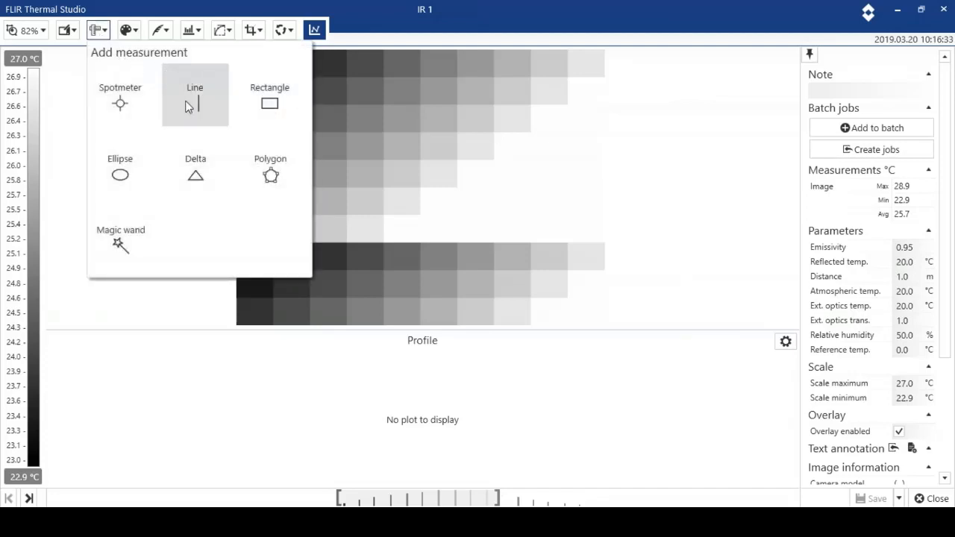
click(190, 103)
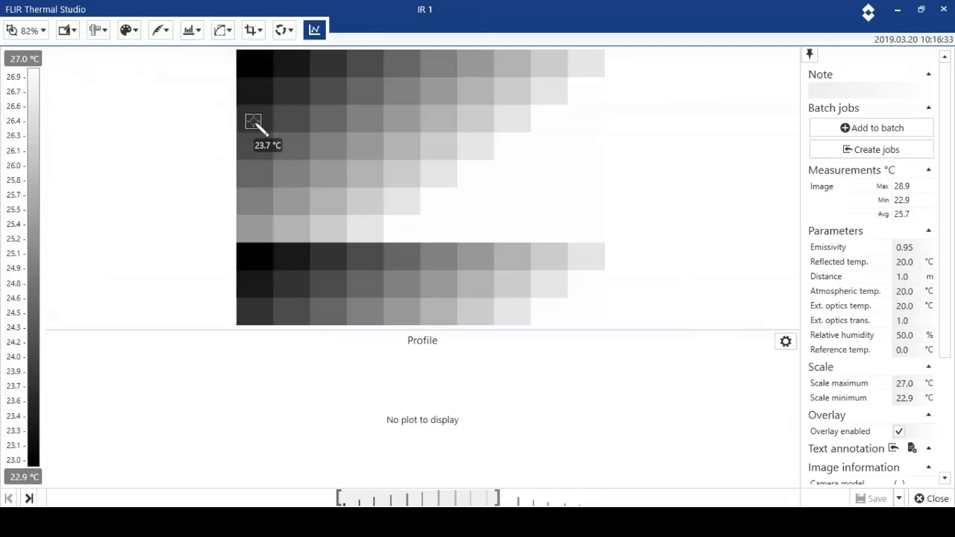
drag(258, 127, 552, 264)
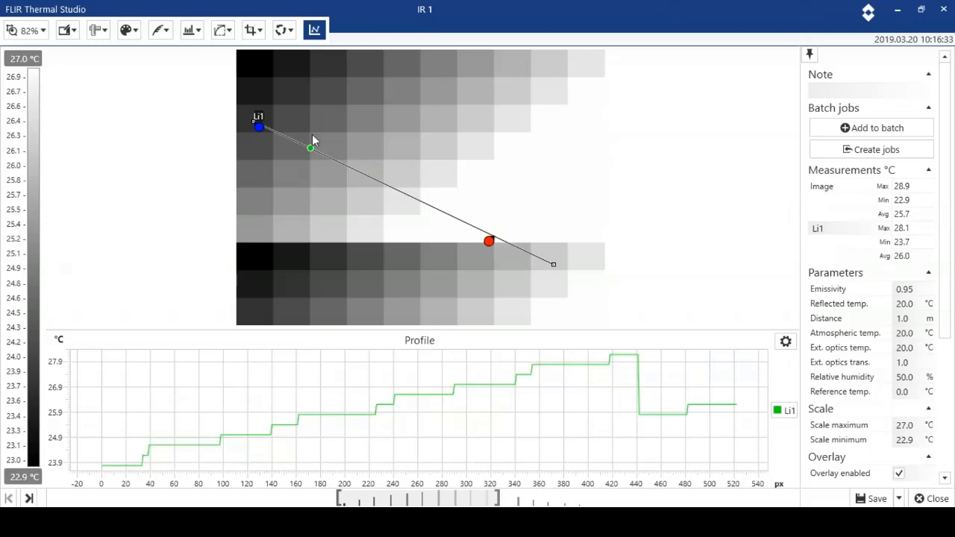
Add two spotmeters to the thermogram, one above the line near the image's upper middle and one in its lower-left area.
click(97, 30)
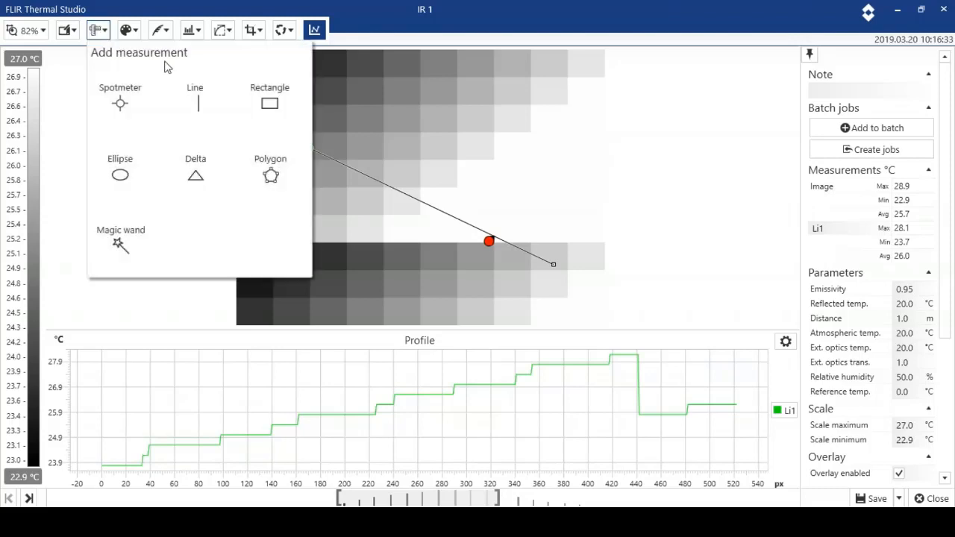
click(129, 97)
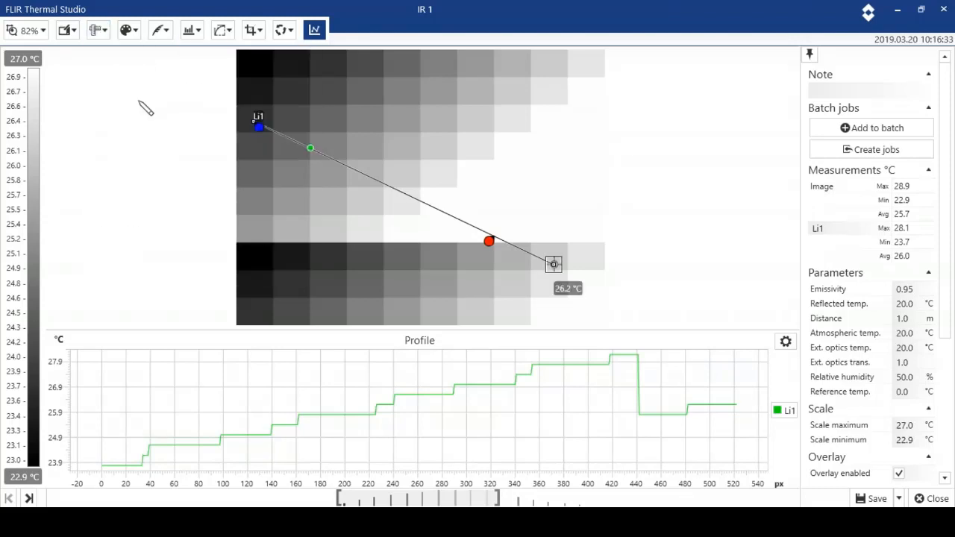
click(354, 108)
click(100, 32)
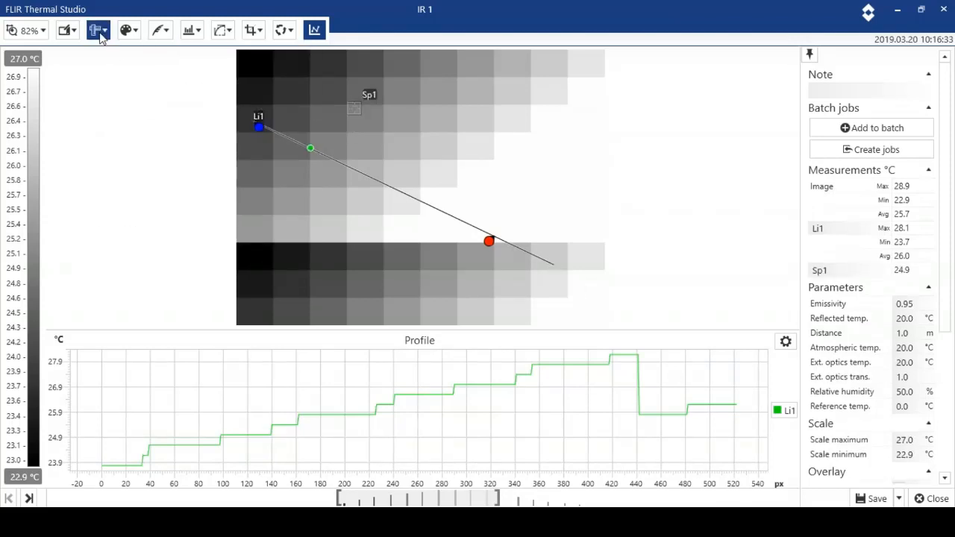
click(120, 102)
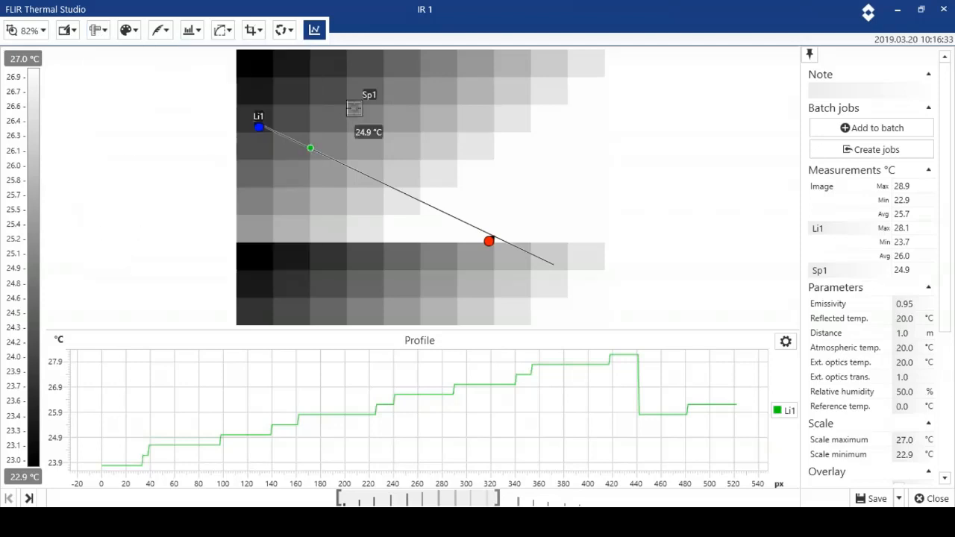
click(290, 265)
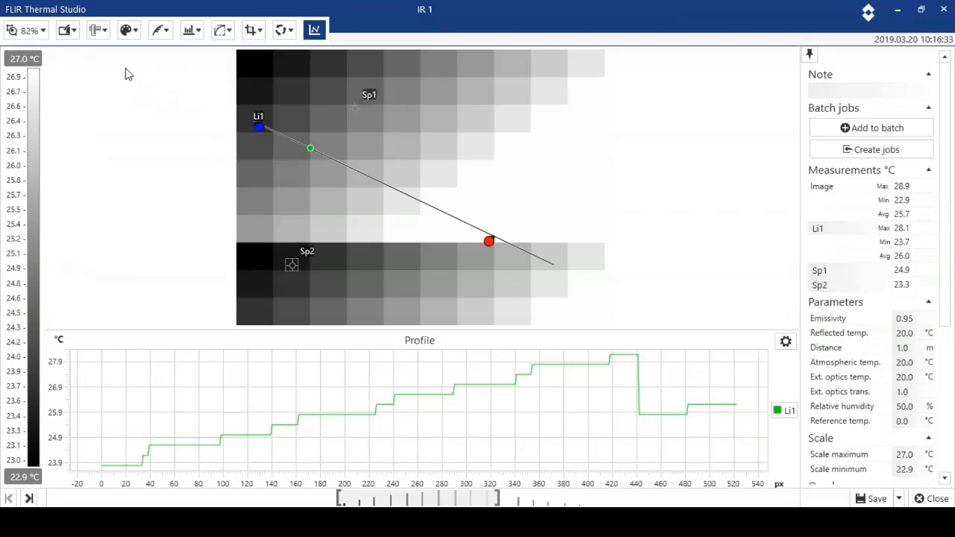
Draw a rectangle measurement over the right-centre of the thermogram, then save the image edits and return to the template.
click(100, 32)
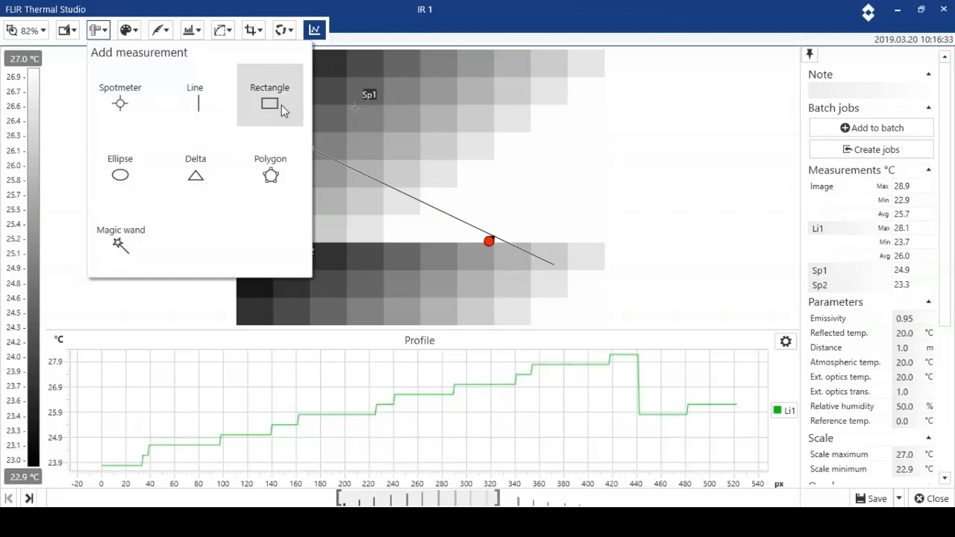
click(273, 98)
drag(408, 132, 543, 259)
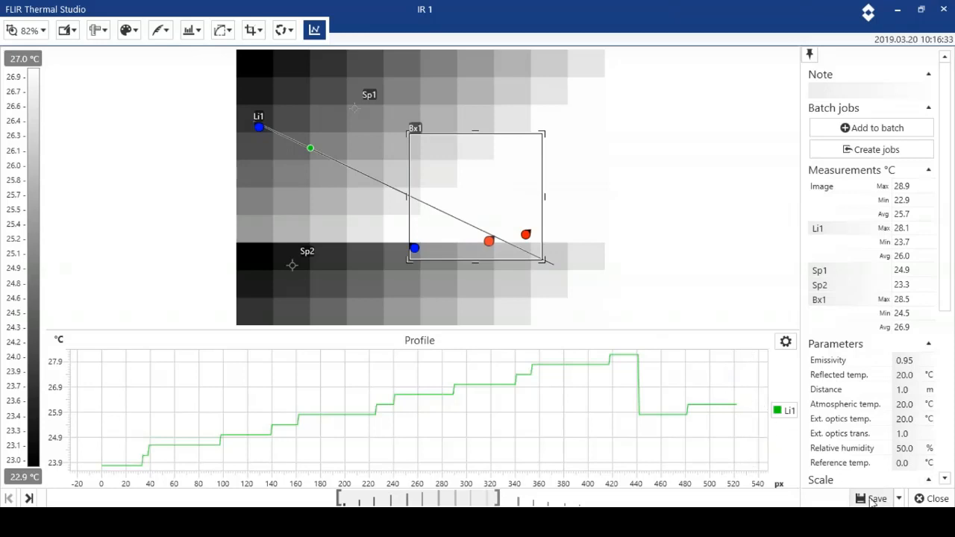
click(873, 500)
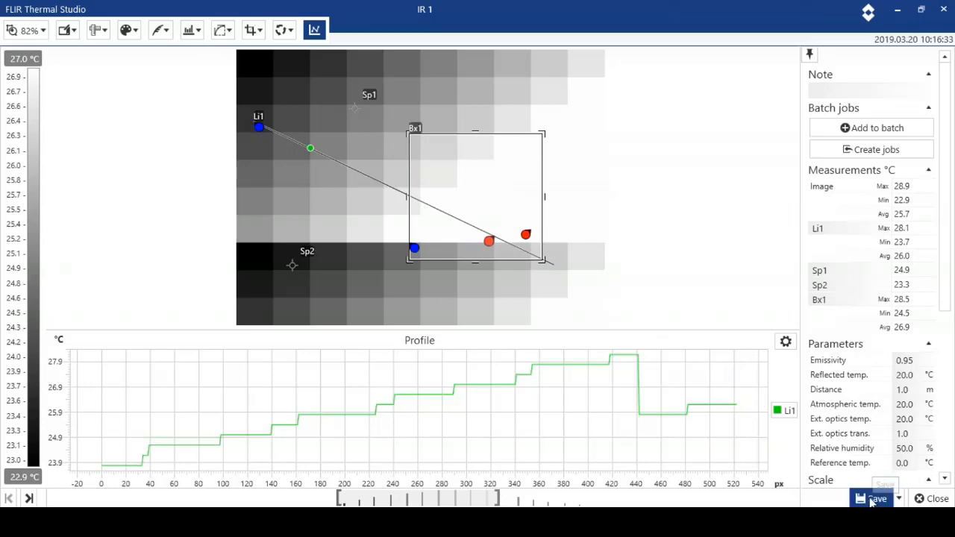
click(938, 498)
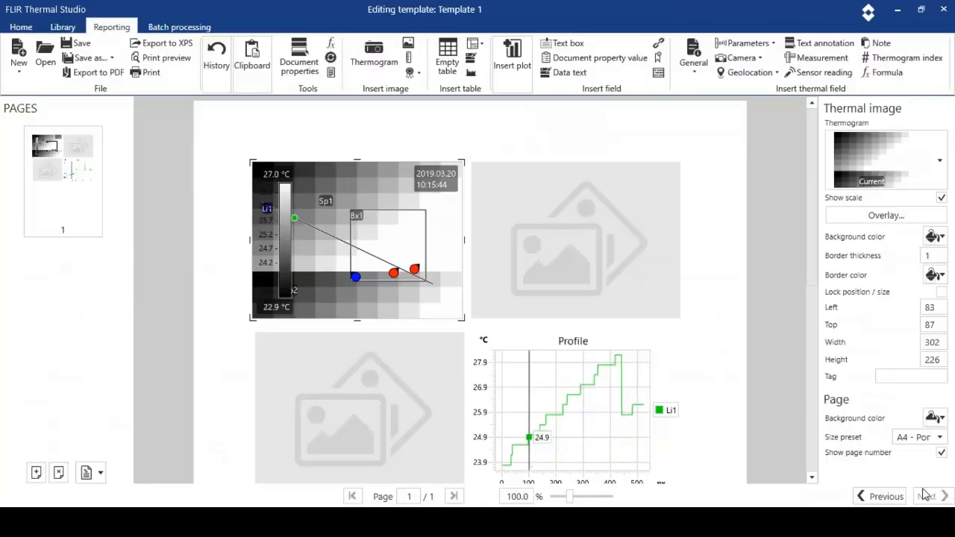
Insert a Parameters table below the visual image placeholder and narrow it to a width of about 193.
drag(811, 174, 810, 254)
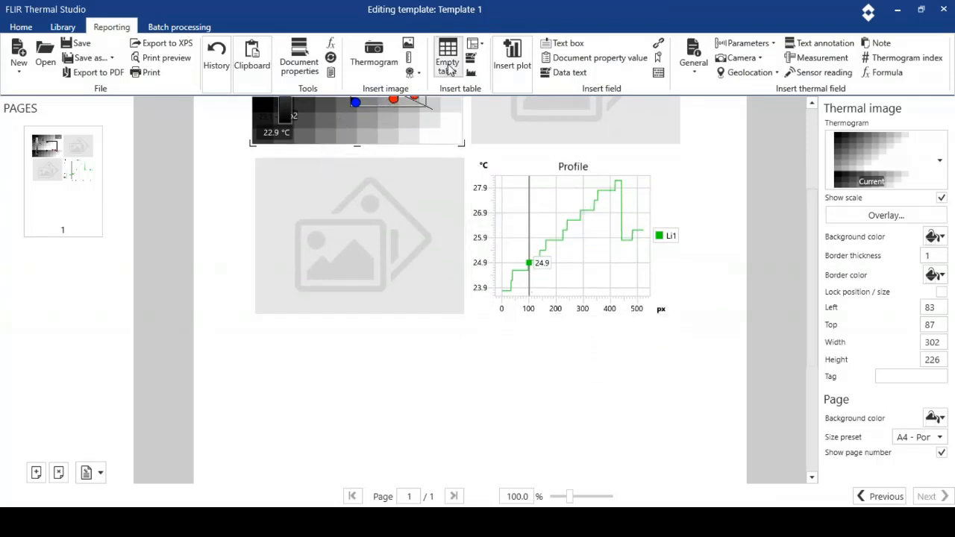
click(482, 44)
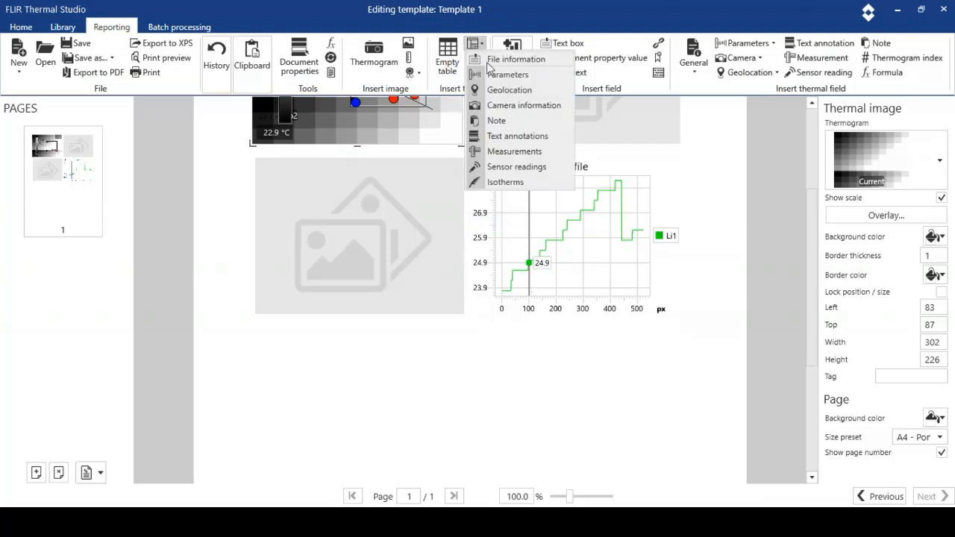
click(507, 74)
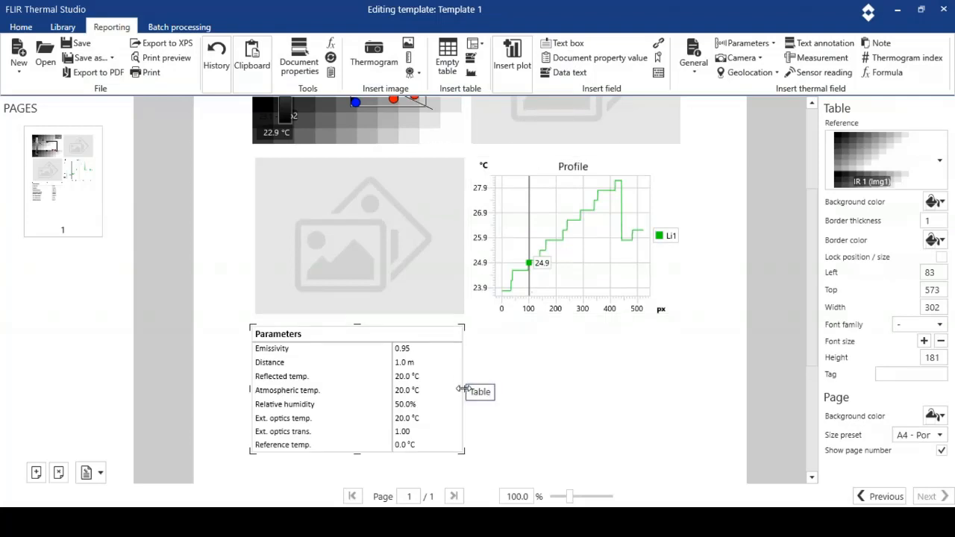
drag(463, 389, 389, 392)
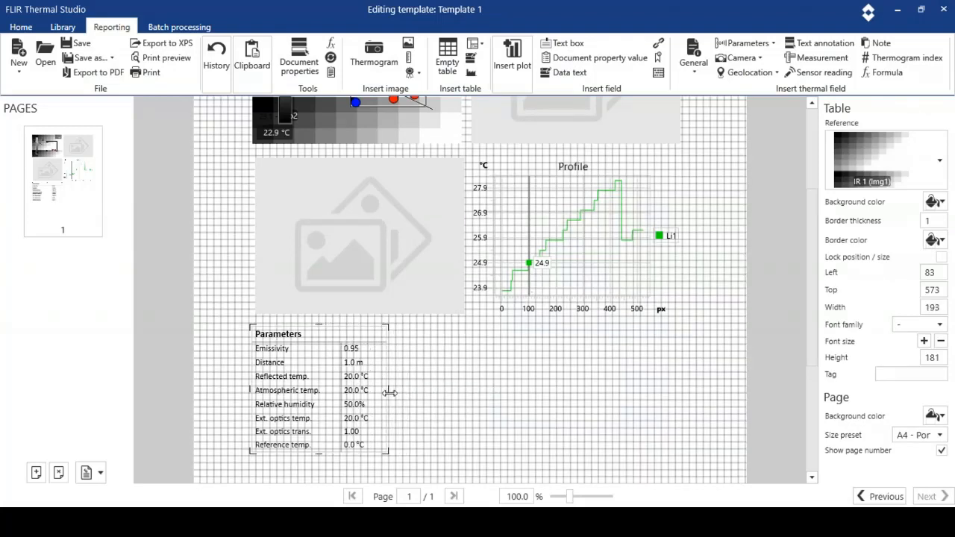
Insert a Measurements table beside the Parameters table, narrow it to about 120 and position it at about left 309, top 589.
click(482, 46)
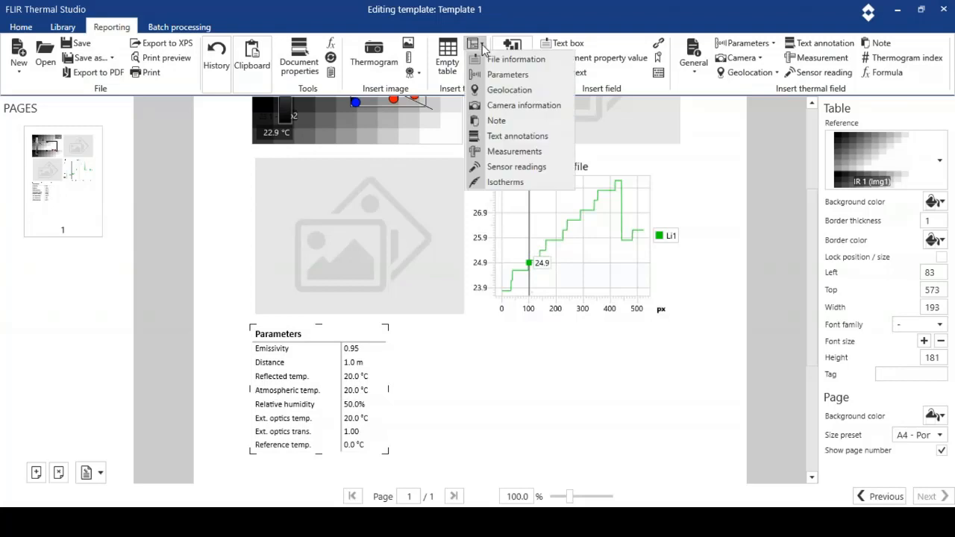
click(501, 152)
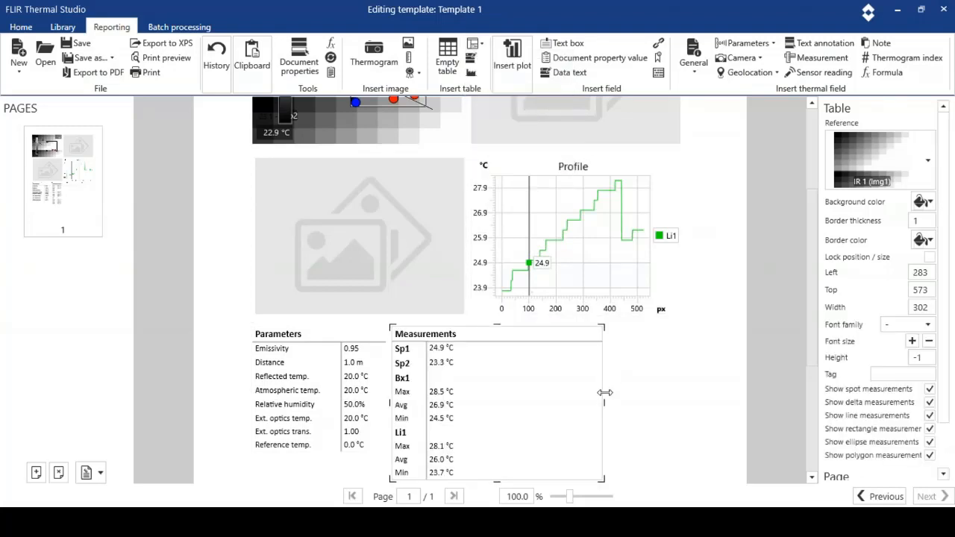
drag(604, 393, 478, 345)
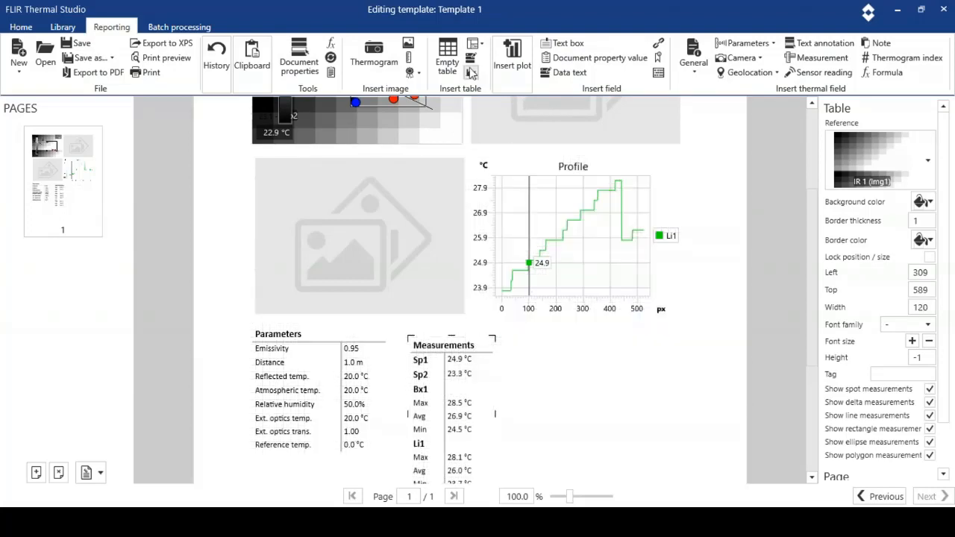
Insert a Camera information table, place it beside the Measurements table at about left 440, top 582, and narrow it to about 250.
click(481, 44)
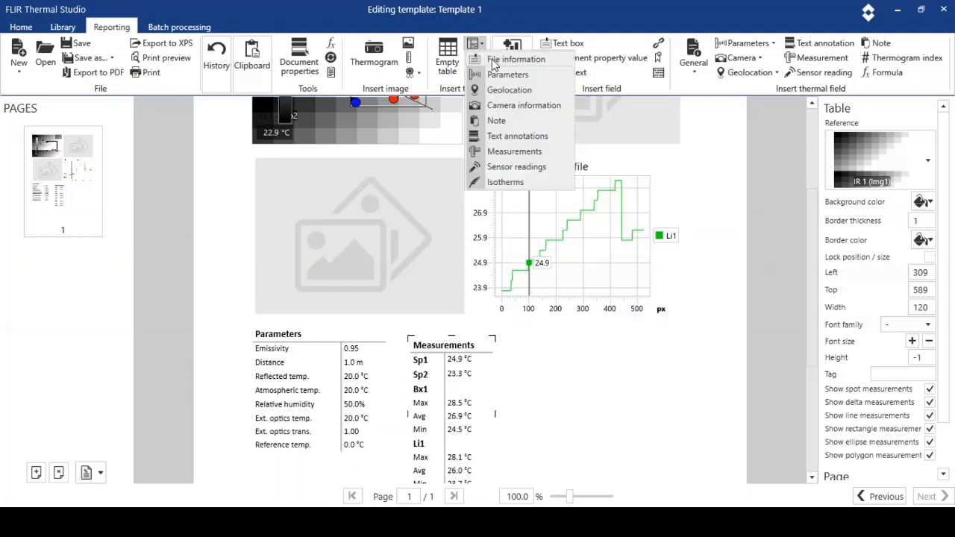
click(503, 106)
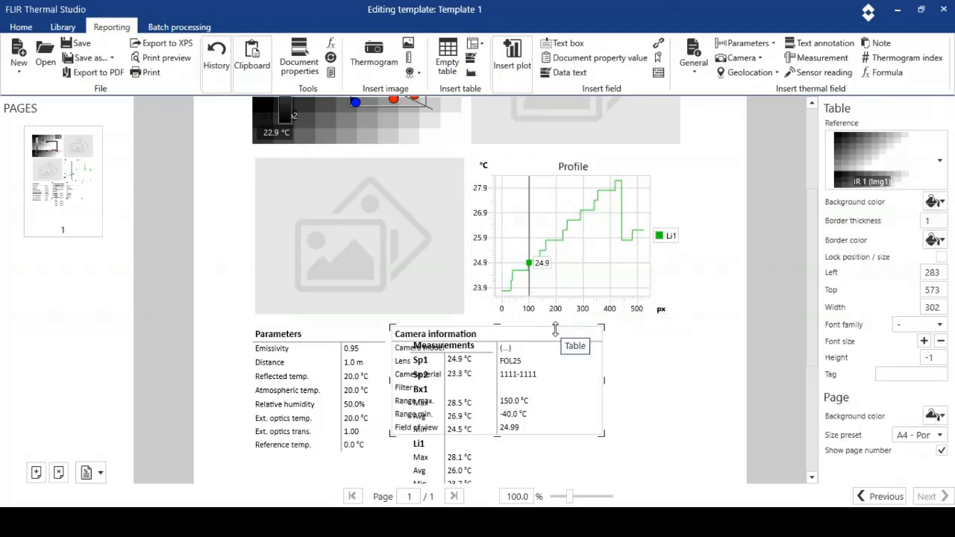
drag(454, 325, 588, 345)
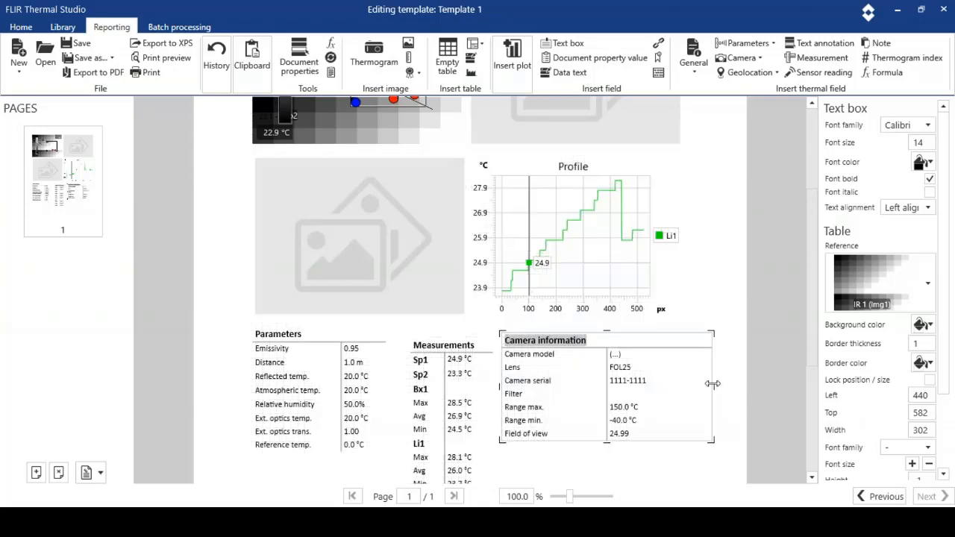
drag(713, 388, 676, 387)
Insert a text box below the three tables at about left 83, top 823, and enlarge it to about 647 wide by 120 high.
scroll(811, 256, down, 3)
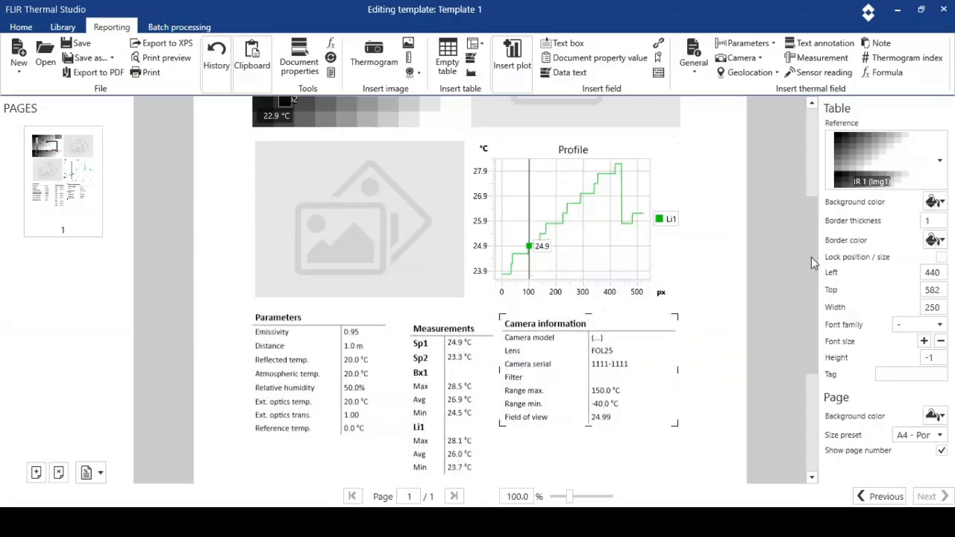
scroll(820, 310, down, 3)
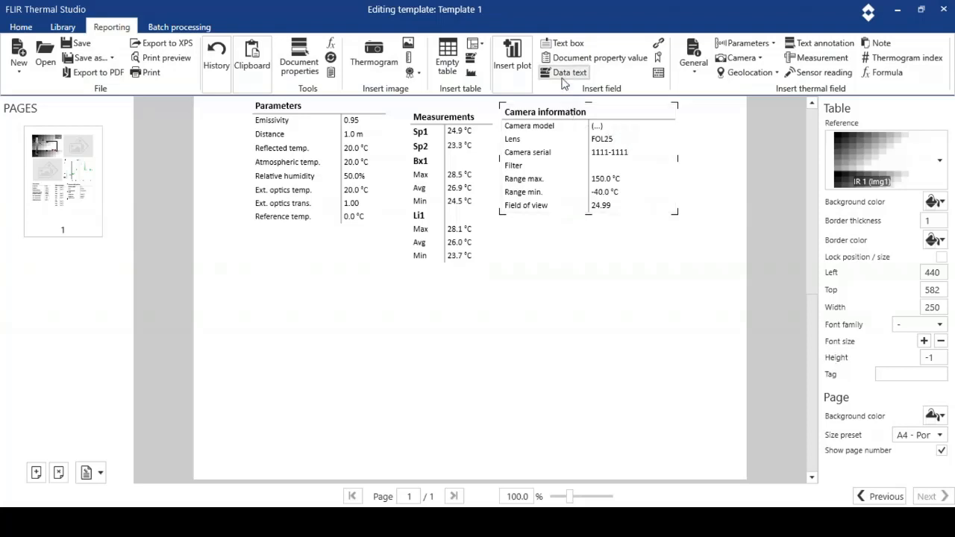
click(565, 43)
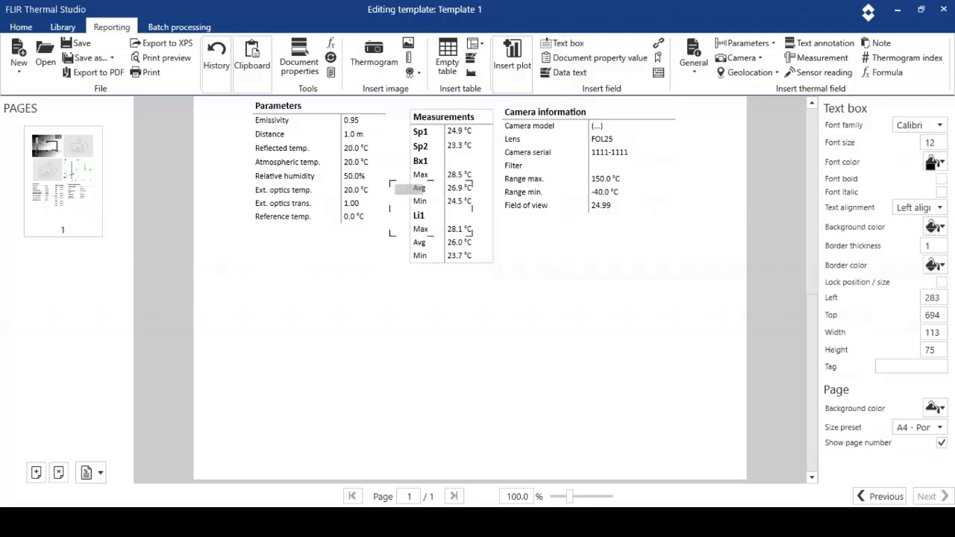
drag(387, 199, 263, 288)
drag(332, 325, 703, 358)
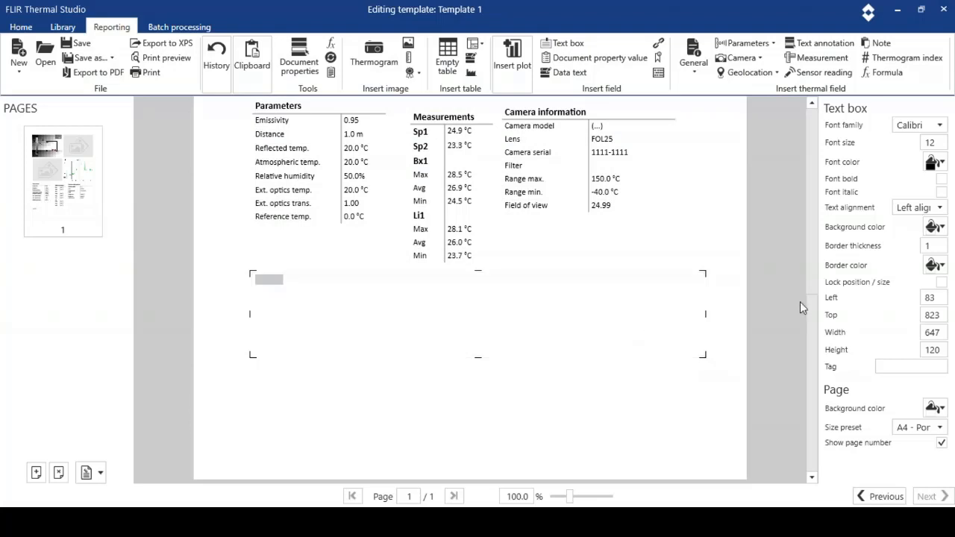
Give the wide text box below the tables a black border.
click(942, 267)
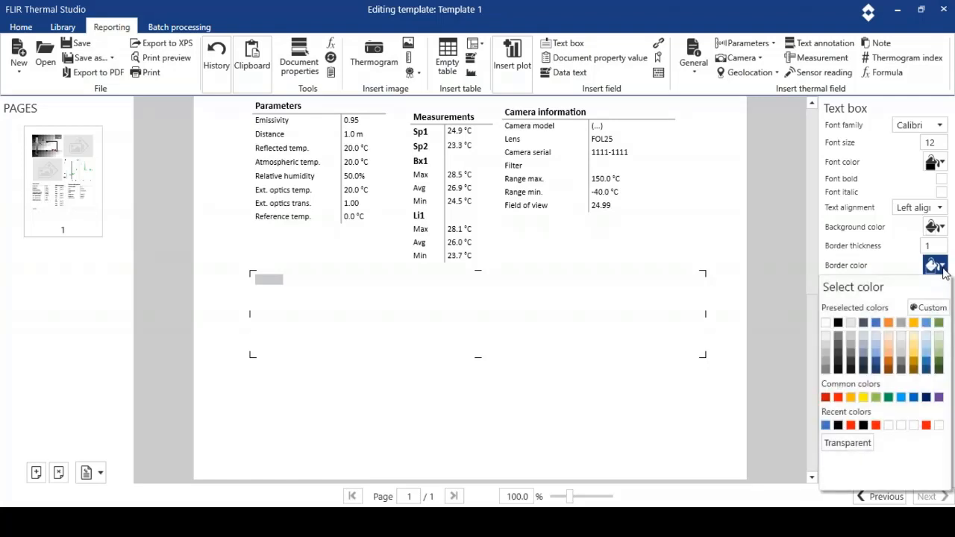
click(838, 323)
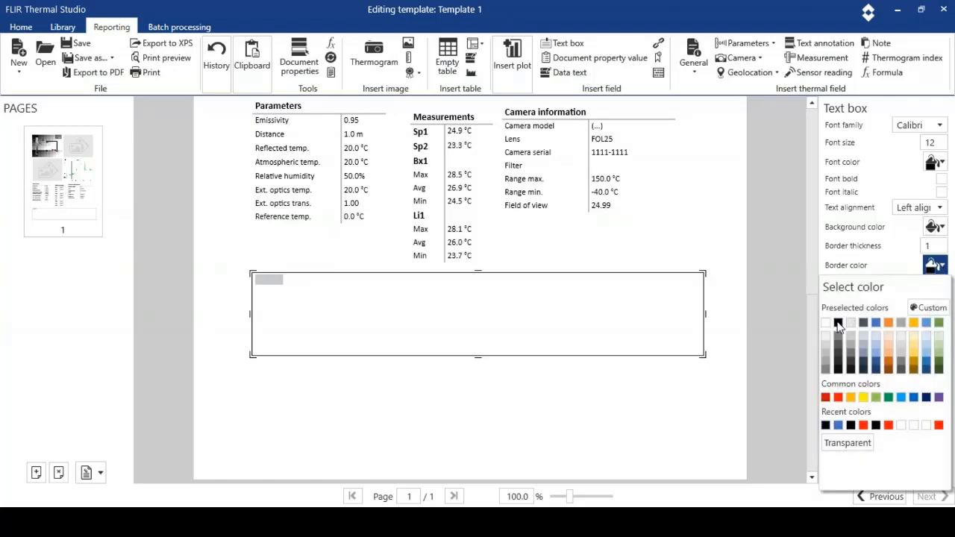
click(654, 378)
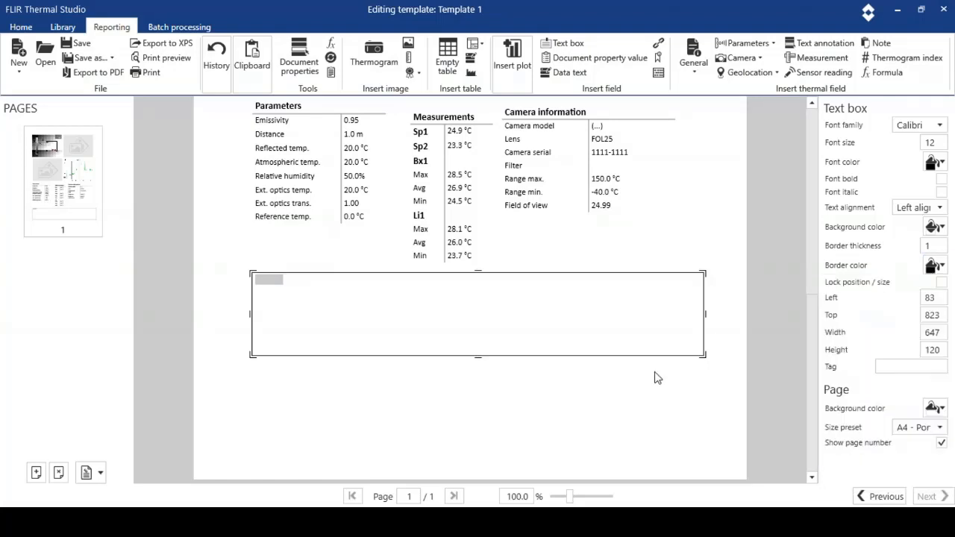
Add a text box about 41 high reading "Recommendations:" and place it in the upper-left corner of the bordered box.
click(561, 44)
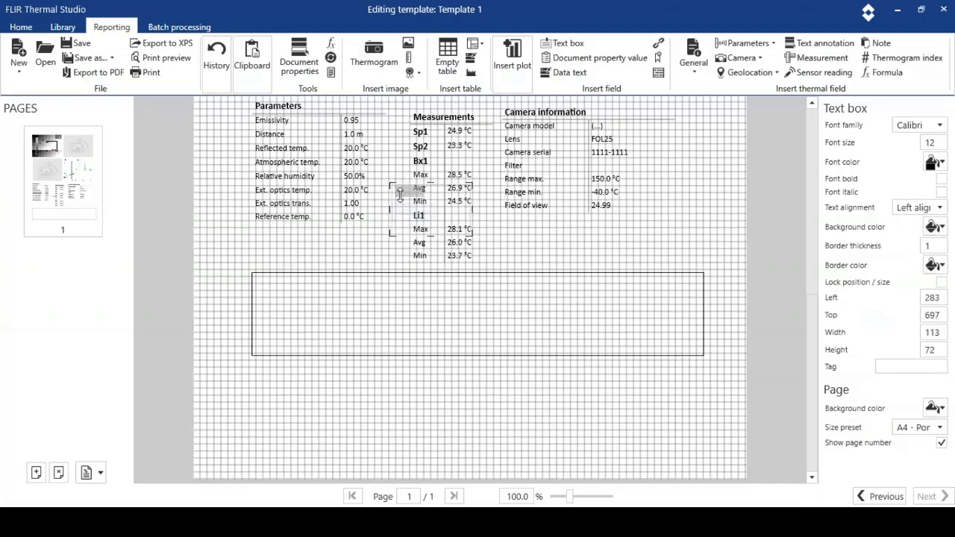
drag(403, 185, 365, 411)
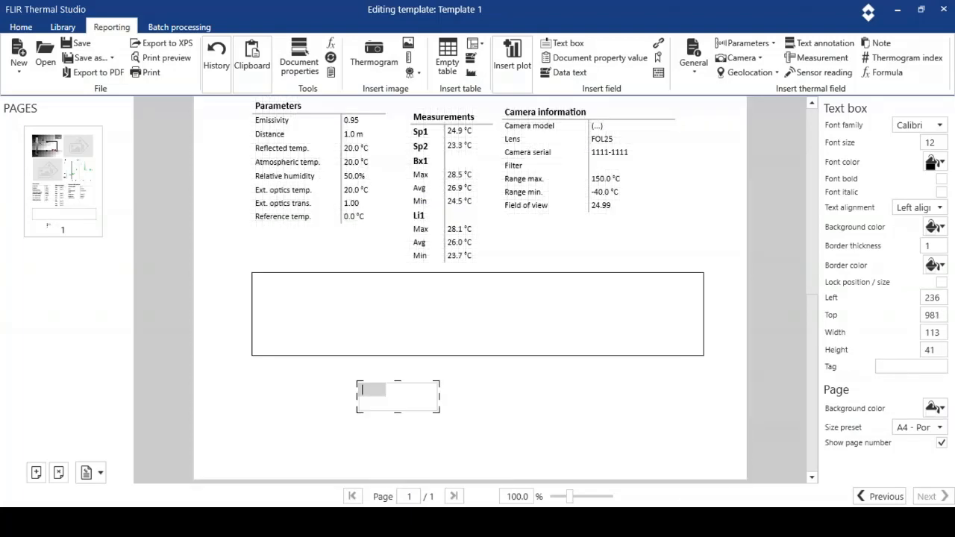
text(mmendations:)
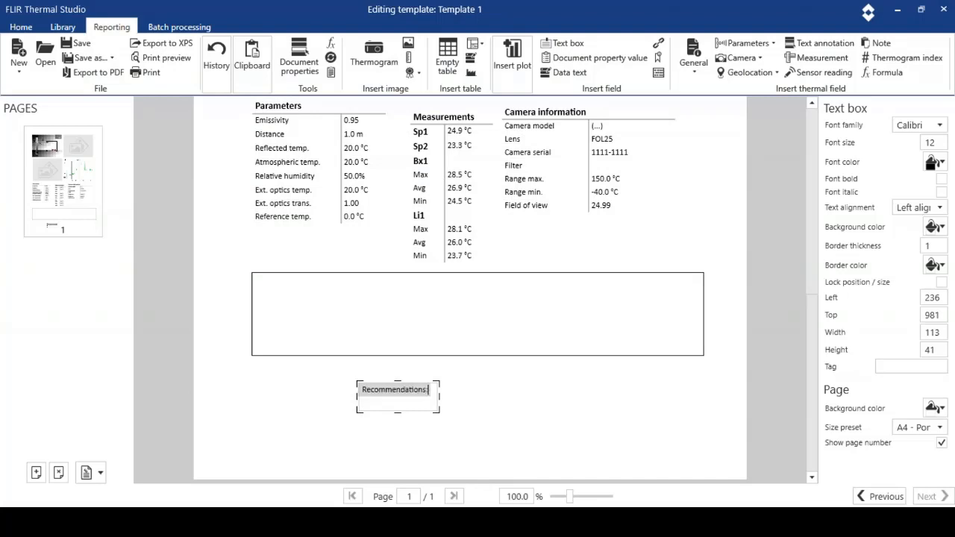
click(365, 434)
drag(381, 393, 278, 287)
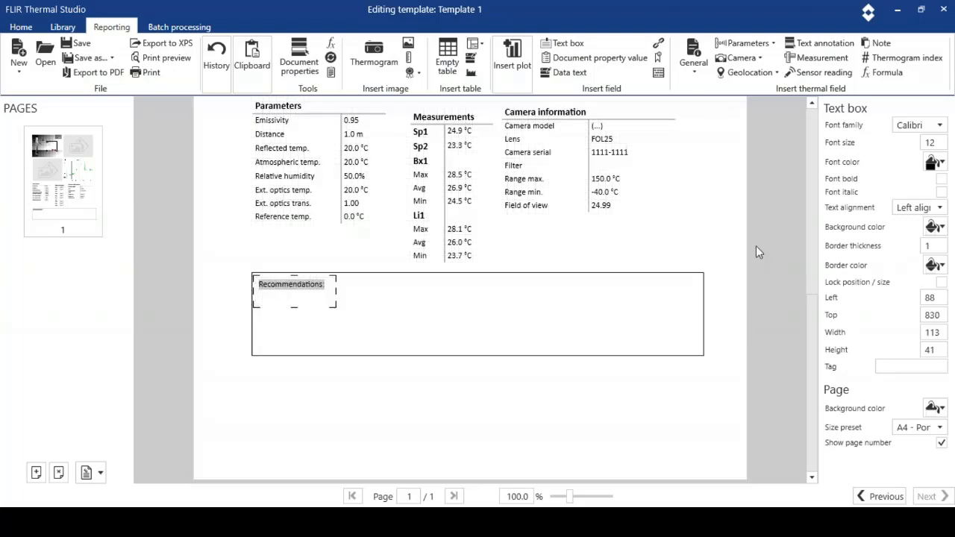
Insert a logo image placeholder and move it to the upper-right part of the page, at about left 551, top 52.
click(810, 225)
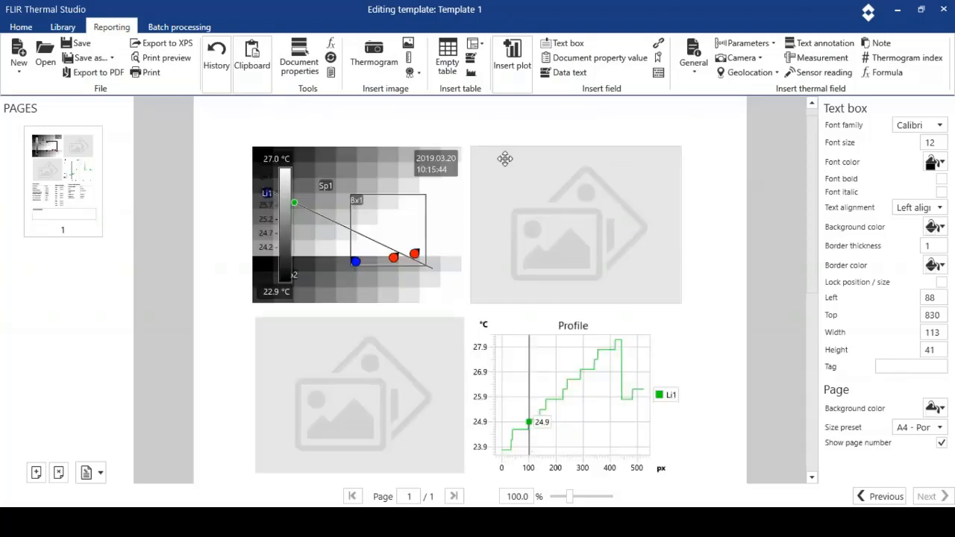
click(419, 74)
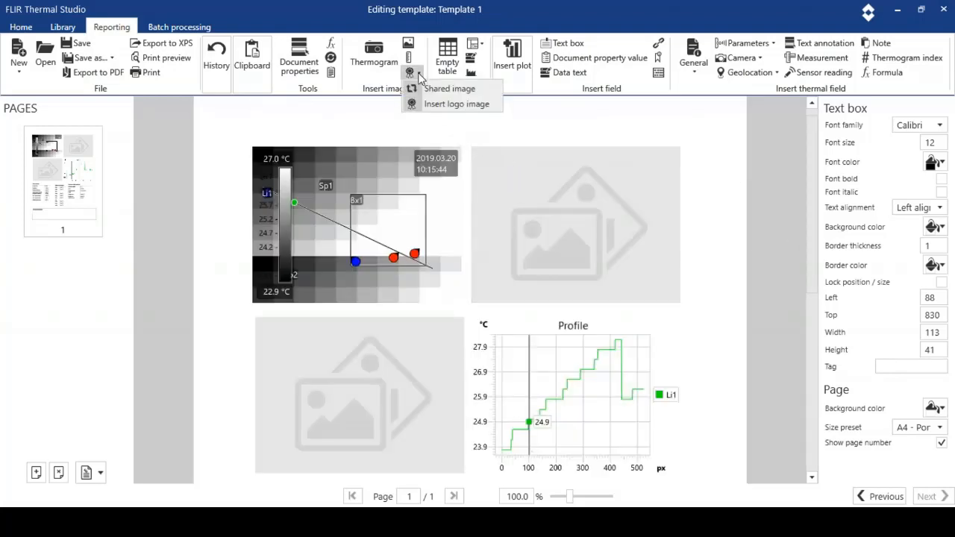
click(435, 105)
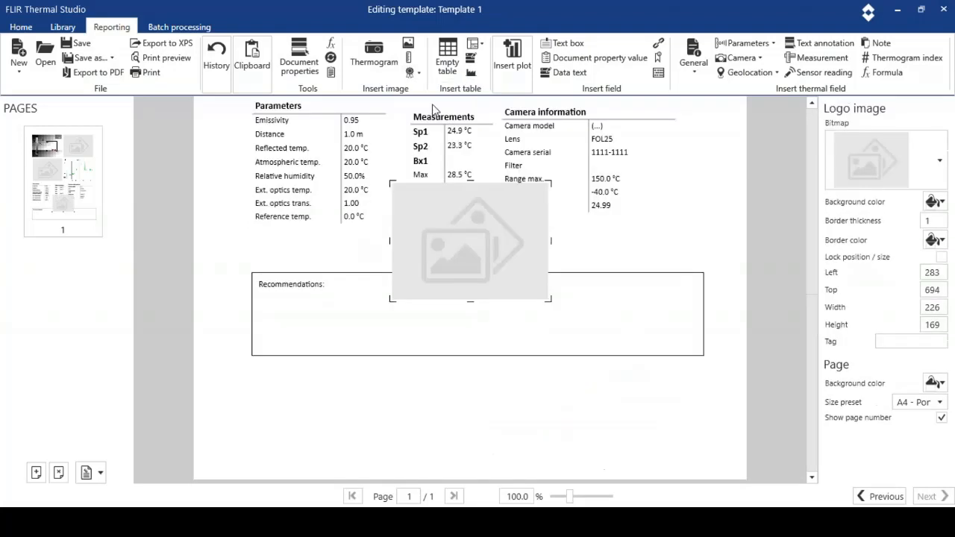
drag(499, 241, 695, 35)
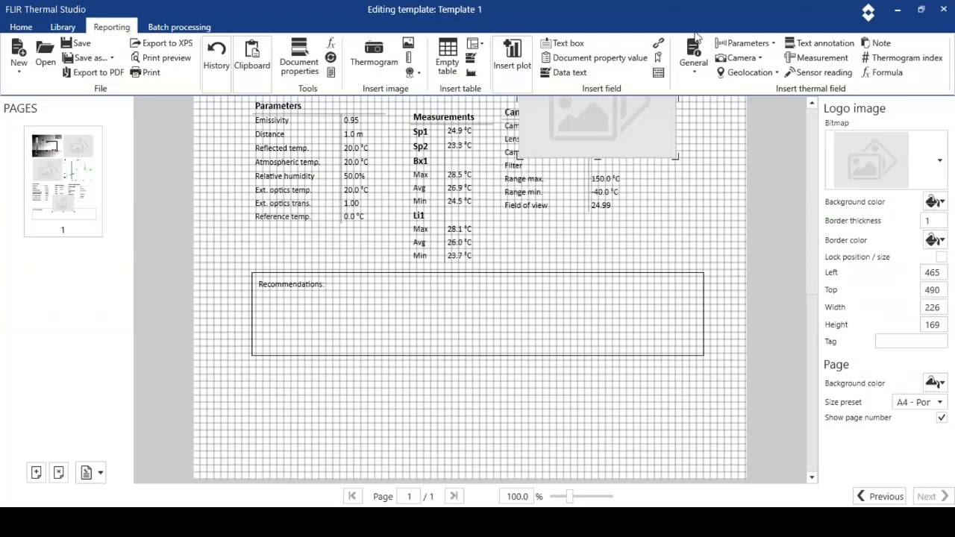
drag(817, 362, 797, 182)
drag(659, 435, 685, 155)
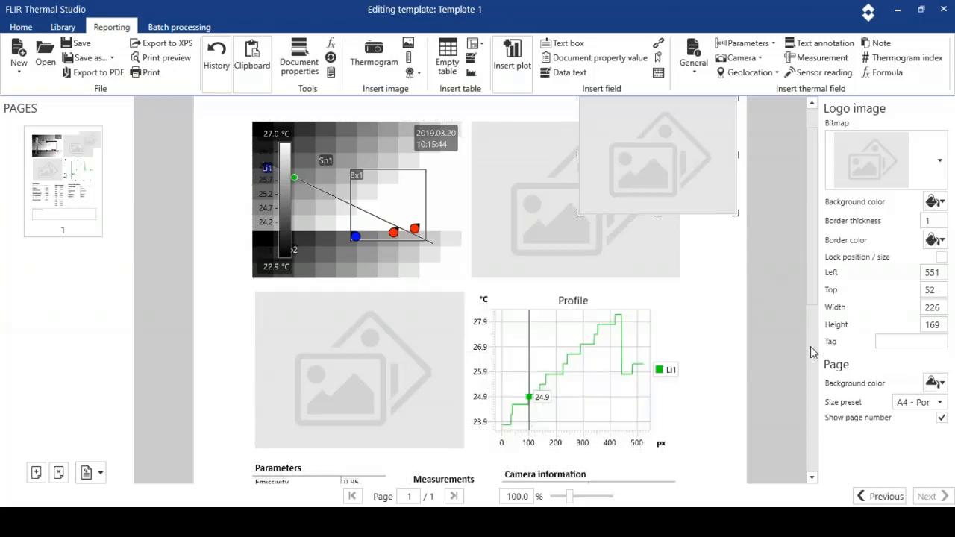
Shrink the logo placeholder to about 127 by 65 and place it in the page's upper-right corner at about left 661, top 9.
click(813, 352)
drag(812, 315, 813, 105)
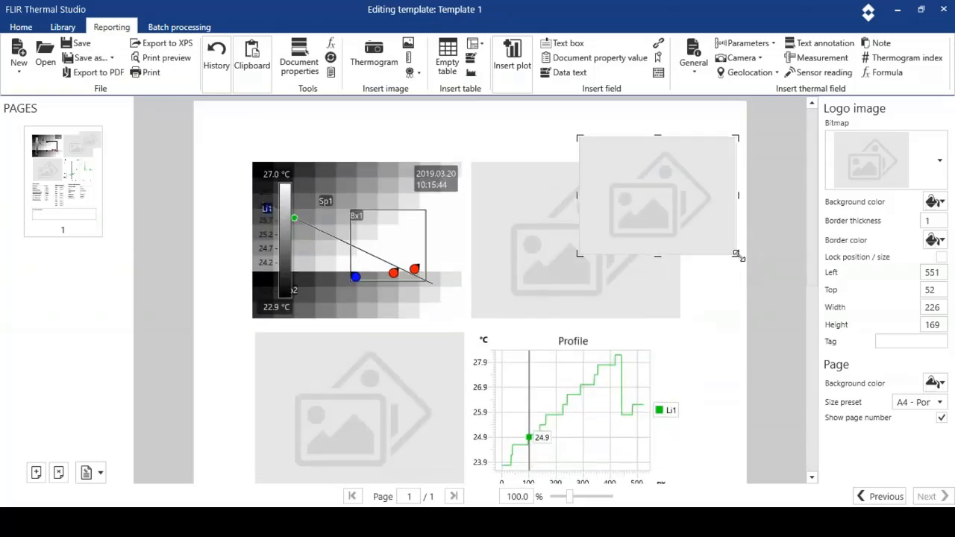
drag(736, 254, 667, 187)
drag(620, 161, 690, 129)
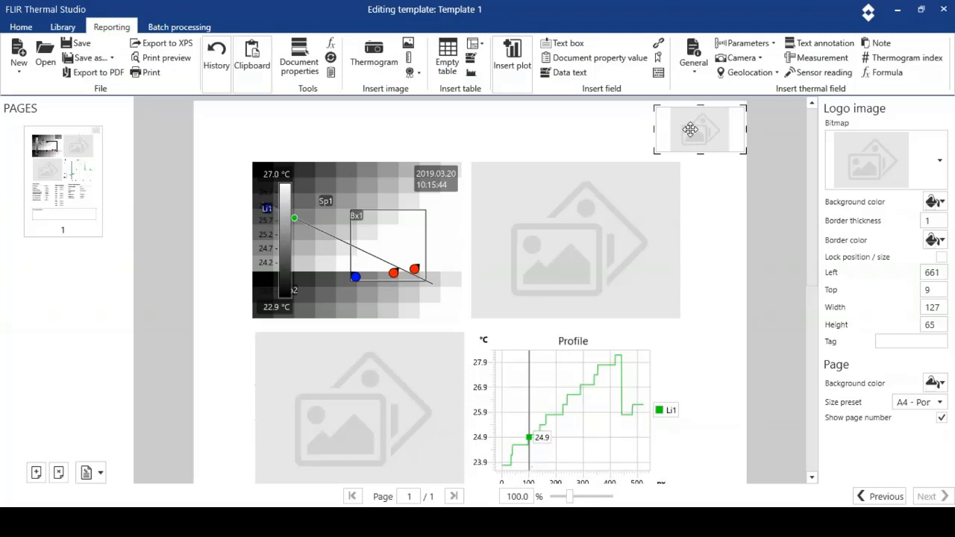
Insert a text box, move it above the images at about left 307, top 9, and widen it to about 298.
click(563, 44)
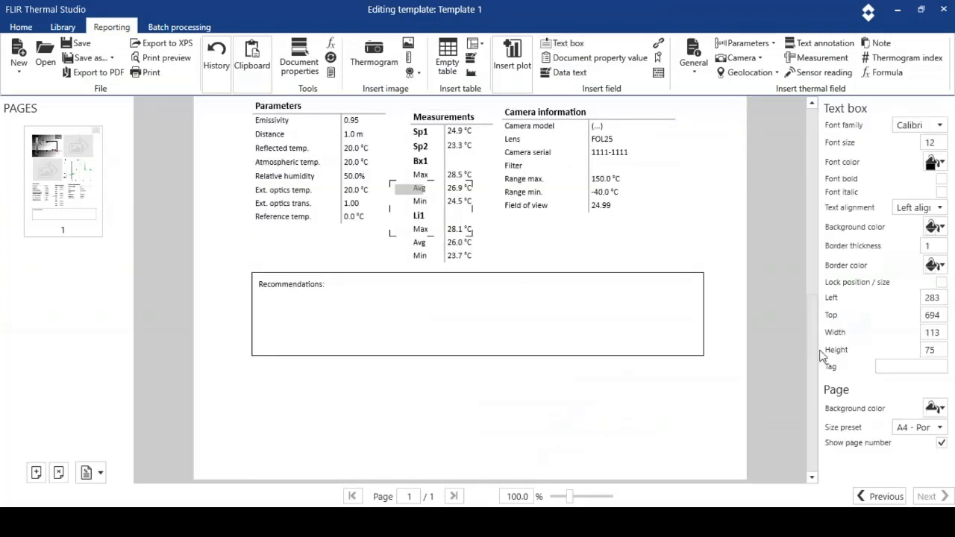
drag(820, 356, 784, 231)
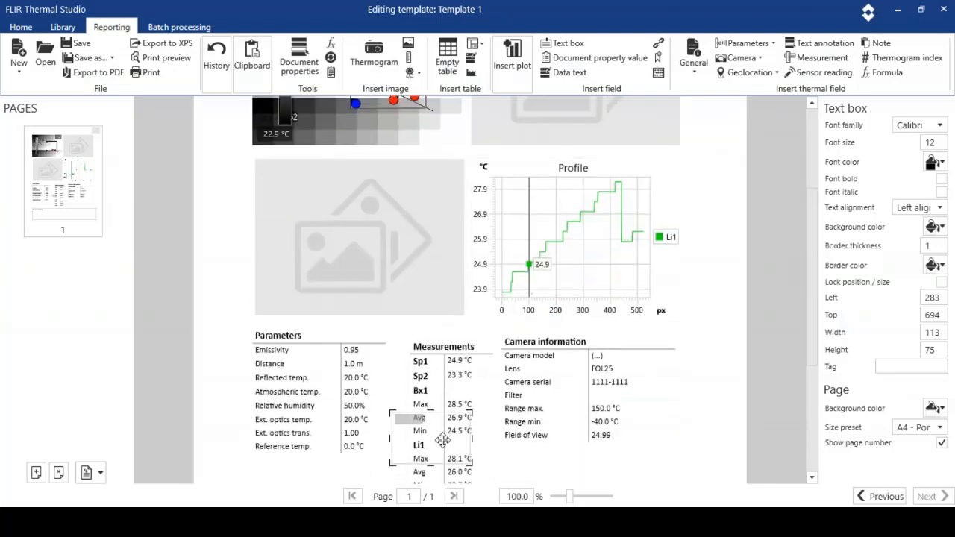
drag(443, 440, 462, 125)
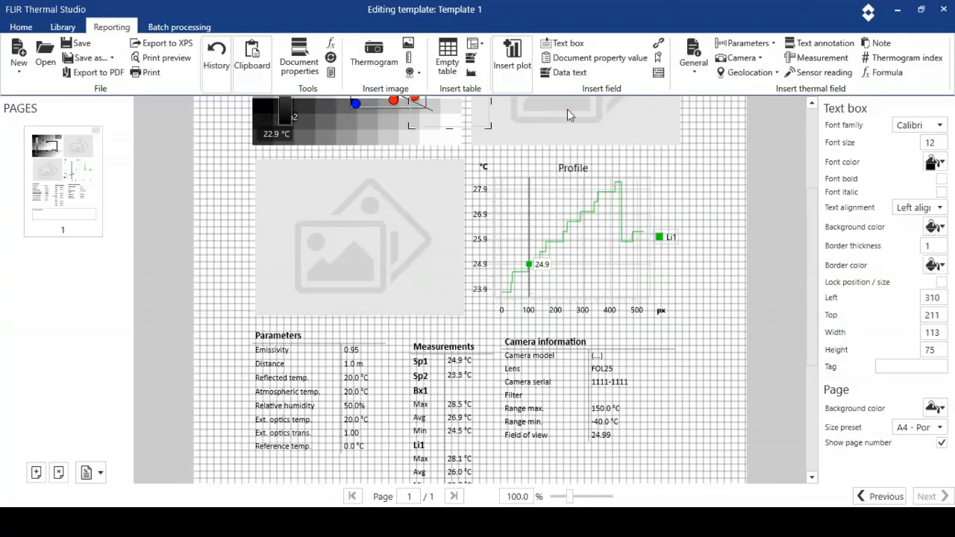
drag(811, 303, 803, 216)
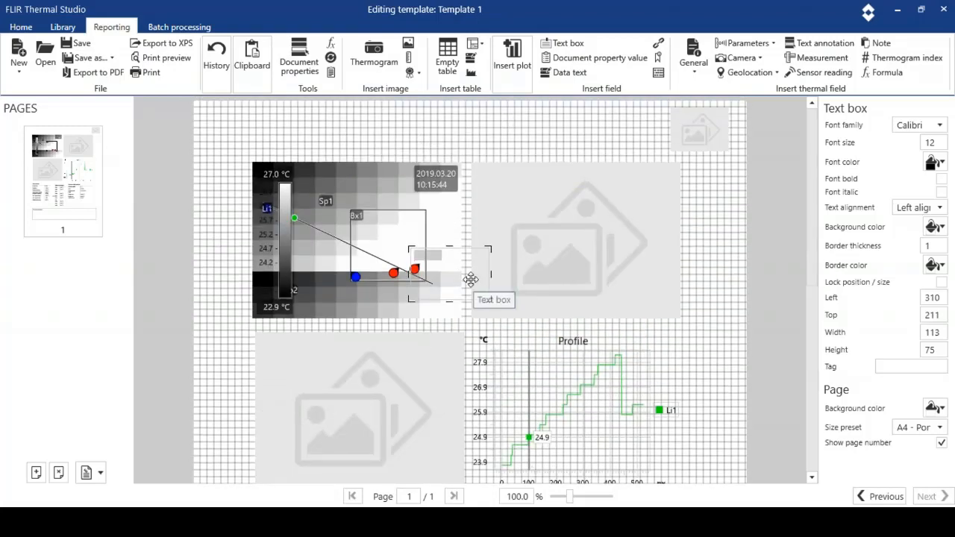
drag(470, 279, 617, 135)
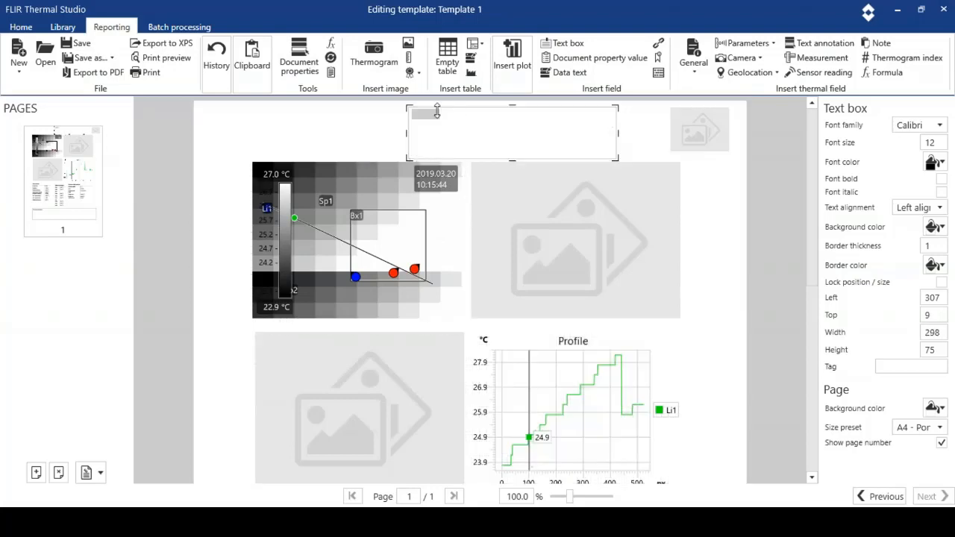
Enter the heading "Thermal Studio Training" in the text box above the images and set its font size to 20.
click(412, 114)
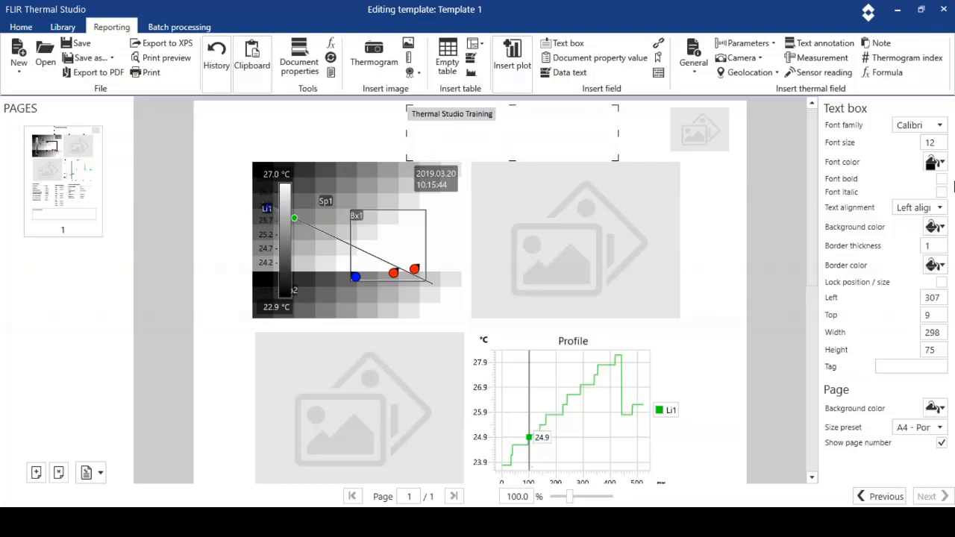
drag(941, 143, 927, 142)
text(20)
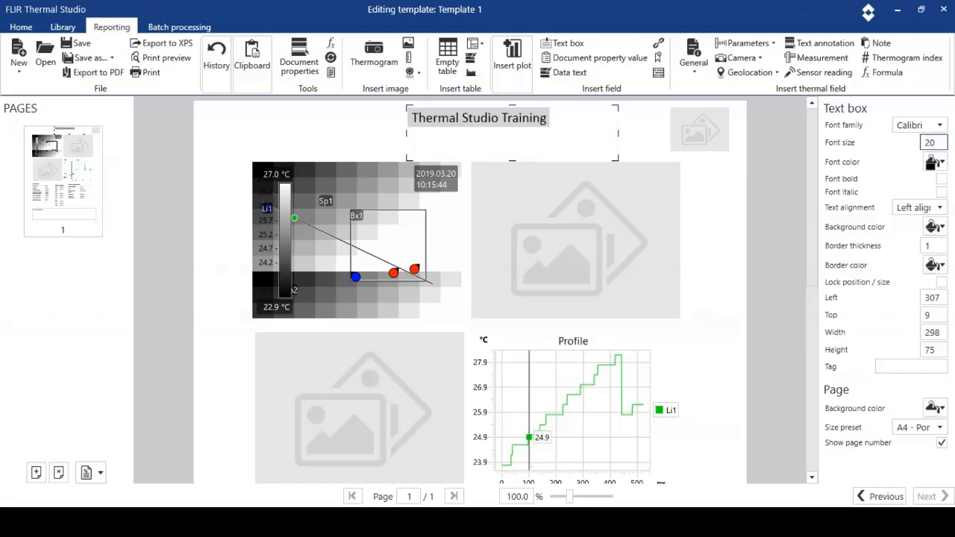
Center the heading text within its box and shift the box to about left 257 on the page.
click(939, 207)
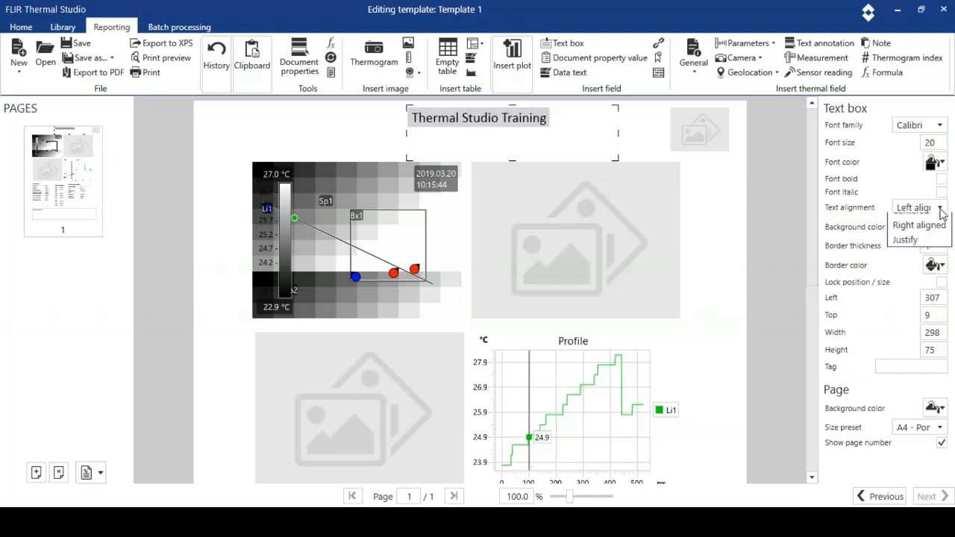
click(931, 239)
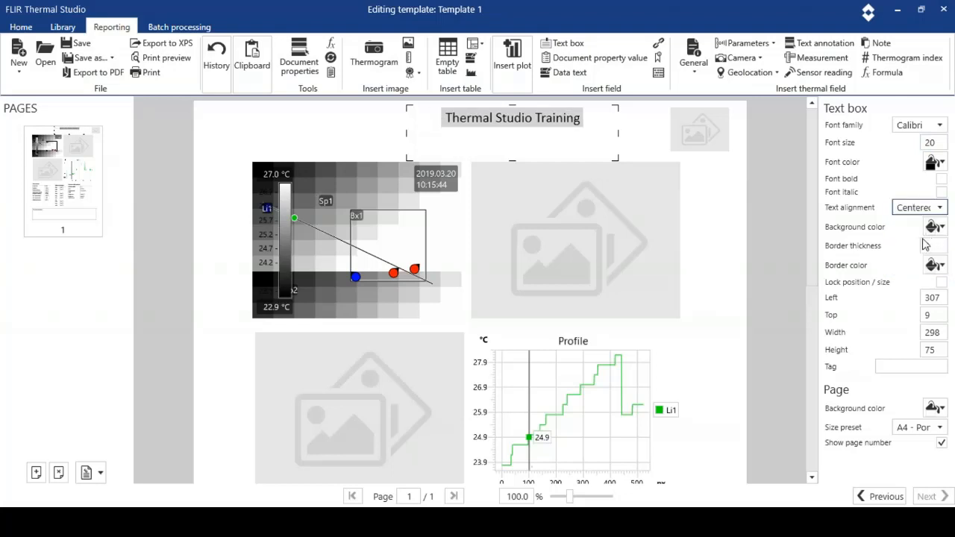
click(357, 137)
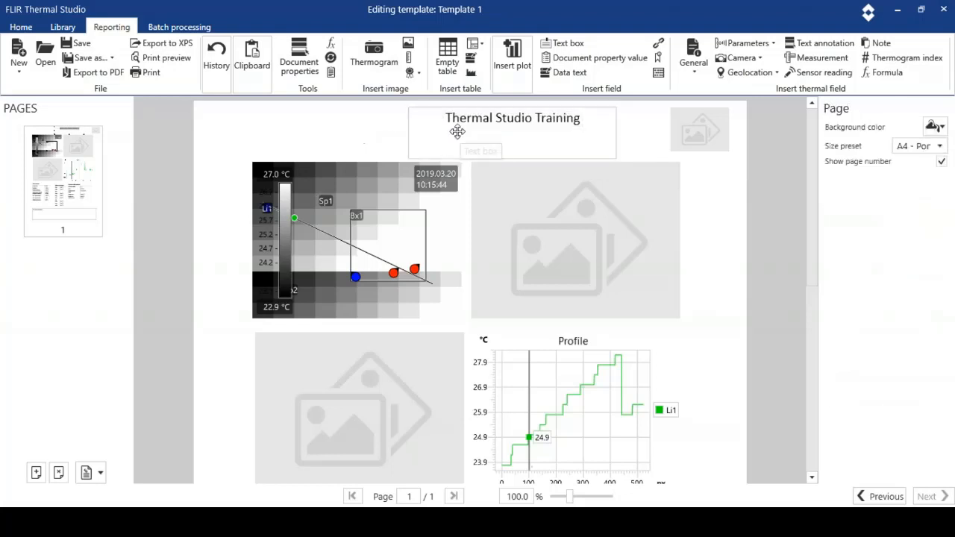
drag(463, 131, 425, 132)
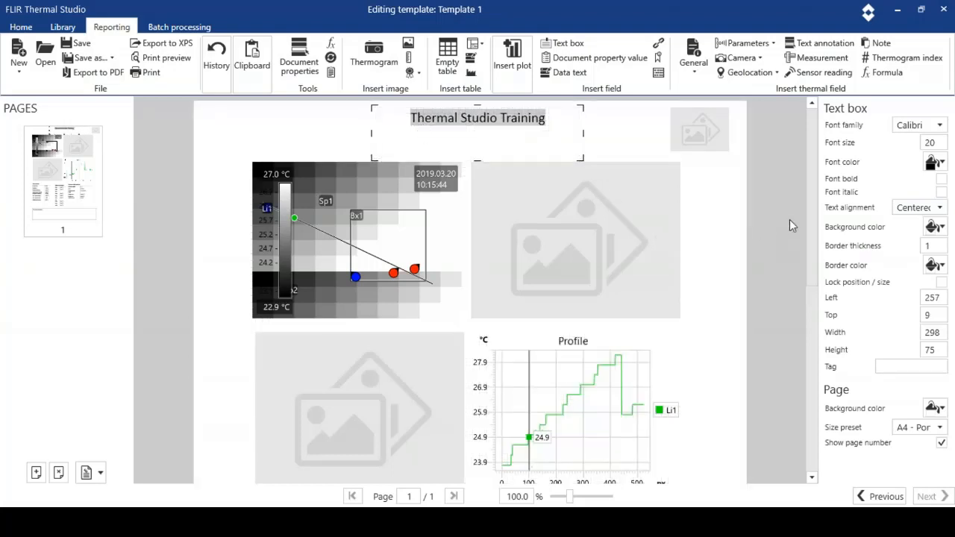
Insert a data text field and place it below the Recommendations box at about left 84, top 963.
click(565, 73)
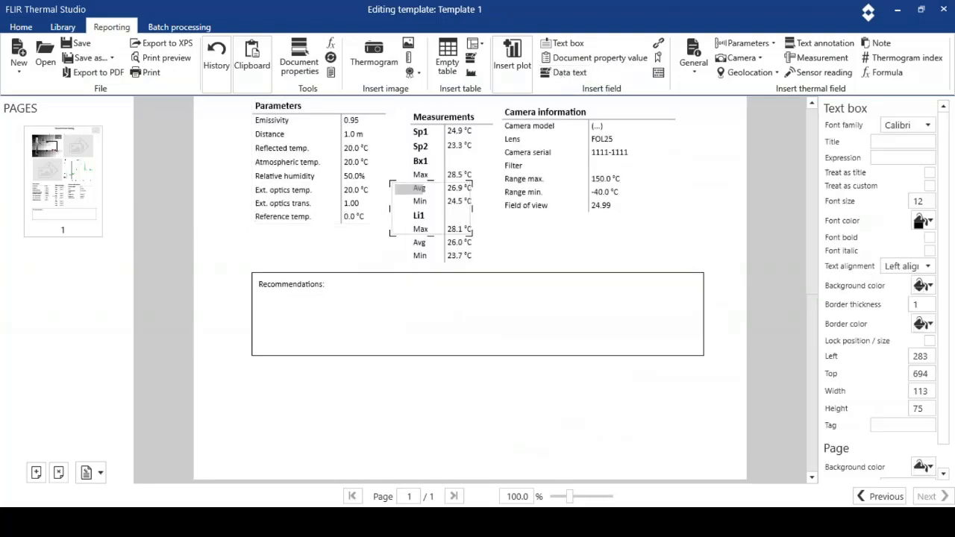
drag(406, 188, 262, 384)
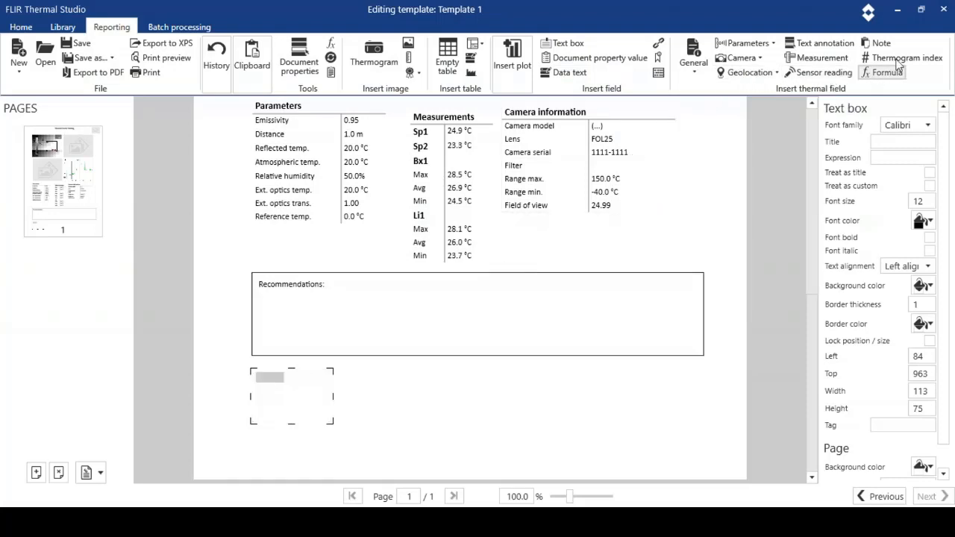
Insert Camera serial and Emissivity fields and place them side by side below the Recommendations box, at about left 78 and 178, top 952.
click(758, 59)
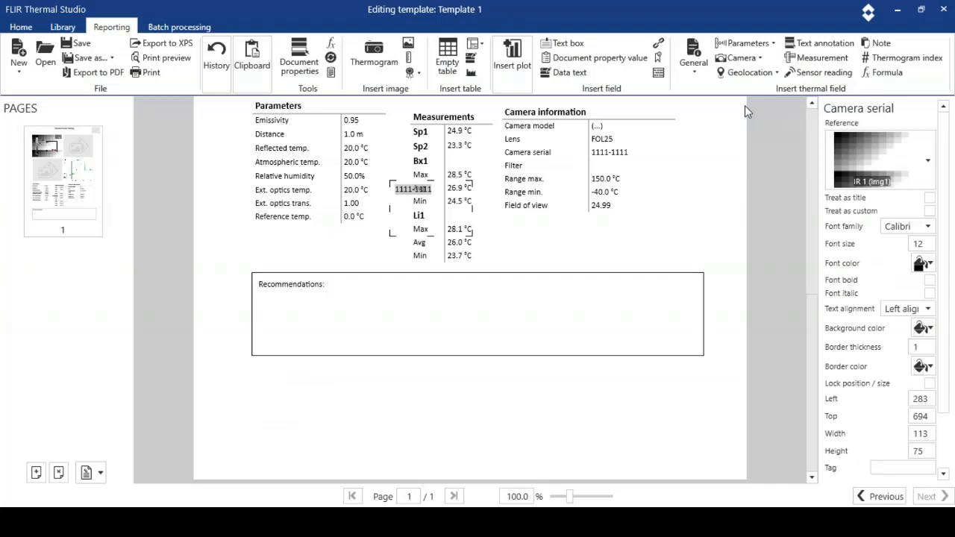
drag(412, 189, 262, 369)
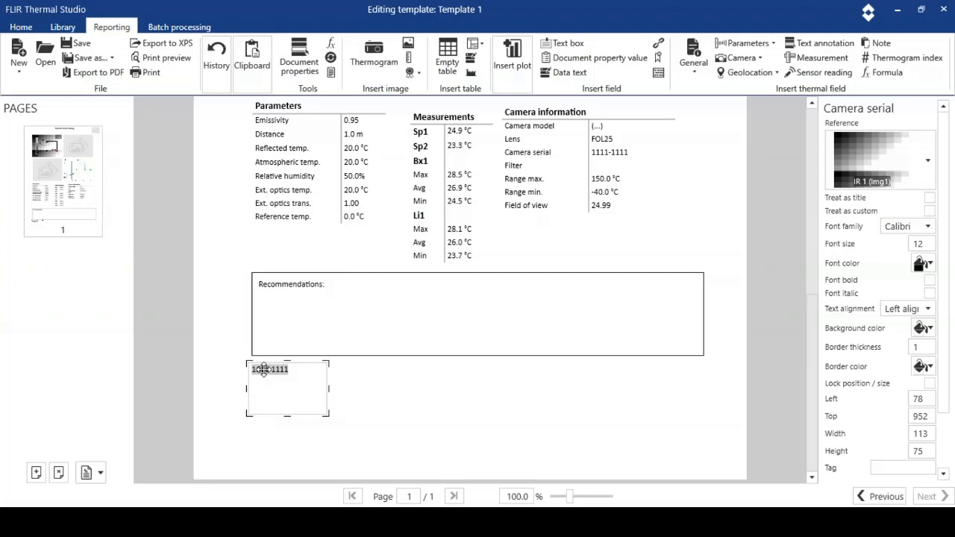
click(768, 44)
click(753, 60)
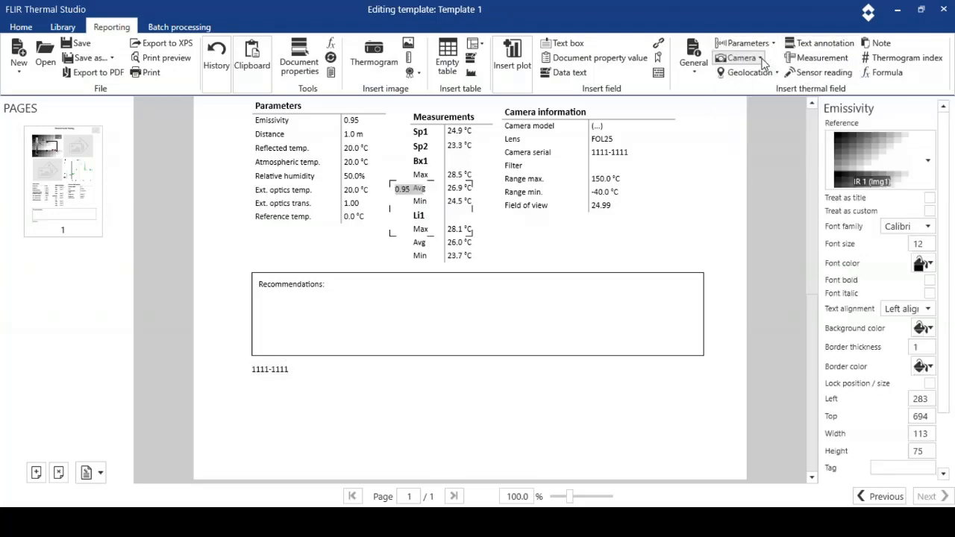
click(414, 189)
drag(414, 190, 340, 368)
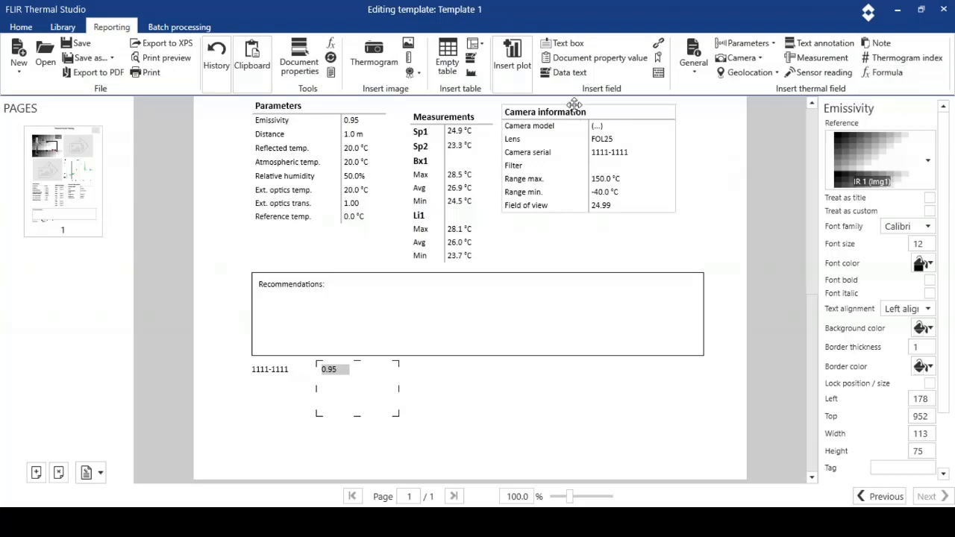
Insert another data text field and place it beside the emissivity value at about left 278, top 953.
click(570, 73)
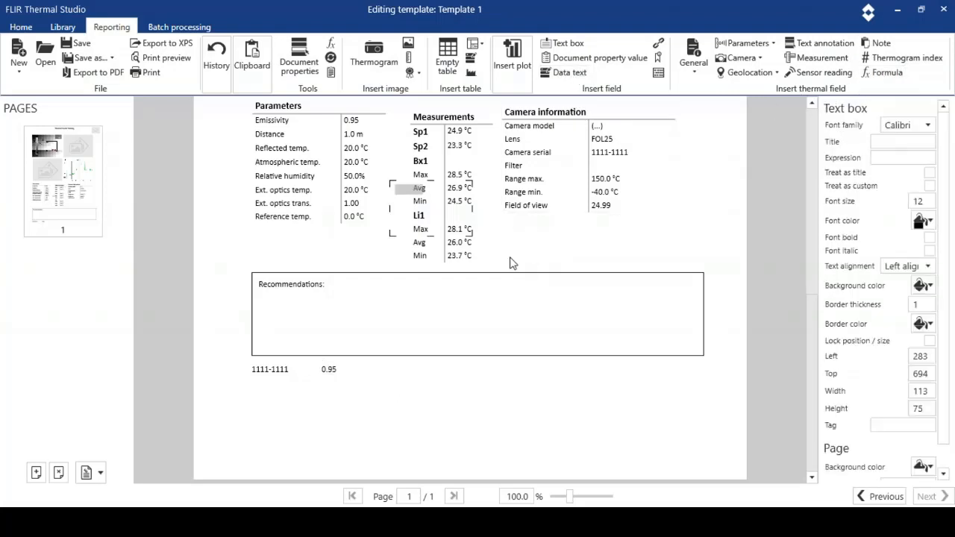
drag(437, 201, 434, 382)
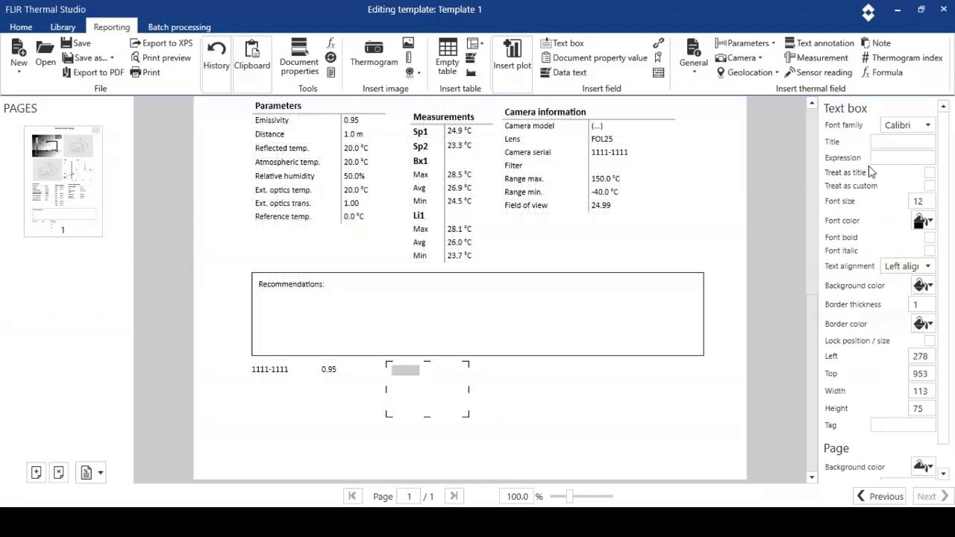
Insert a formula field using "Difference in temperature between two spotmeters" and place it below the Recommendations box at about left 259, top 954.
click(888, 74)
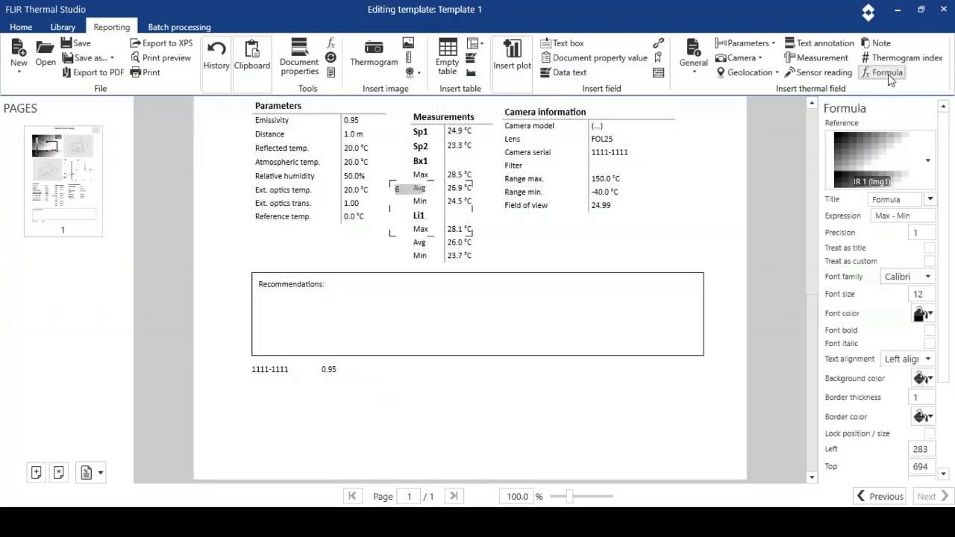
click(930, 200)
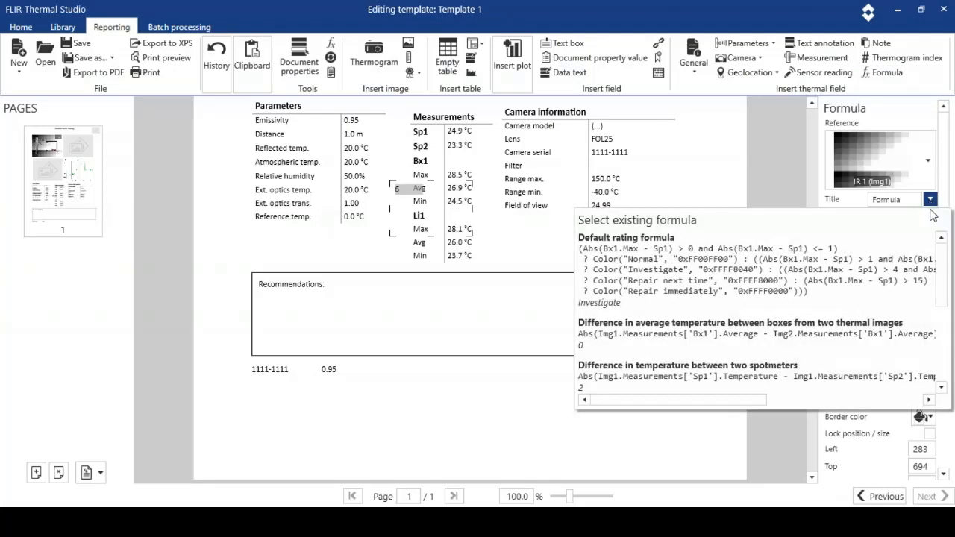
drag(940, 261, 946, 285)
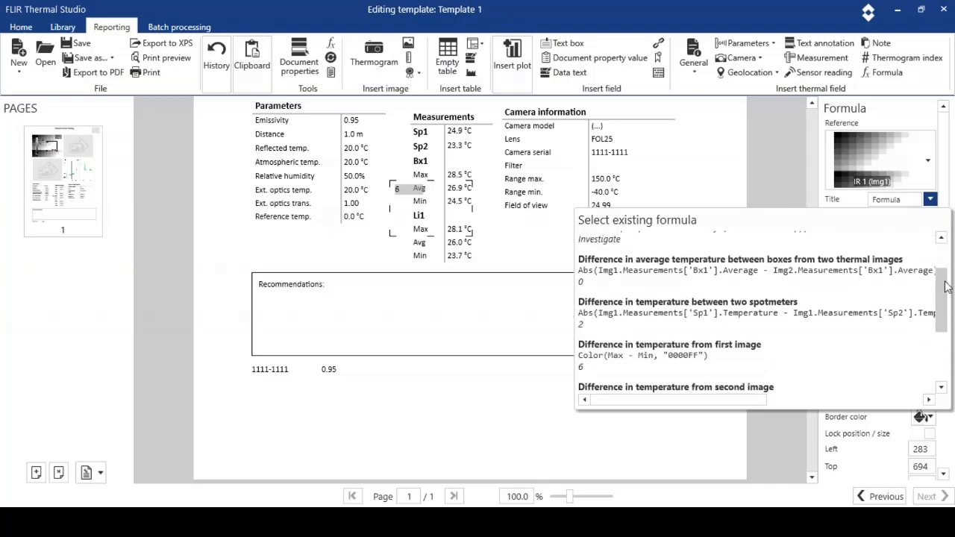
click(716, 318)
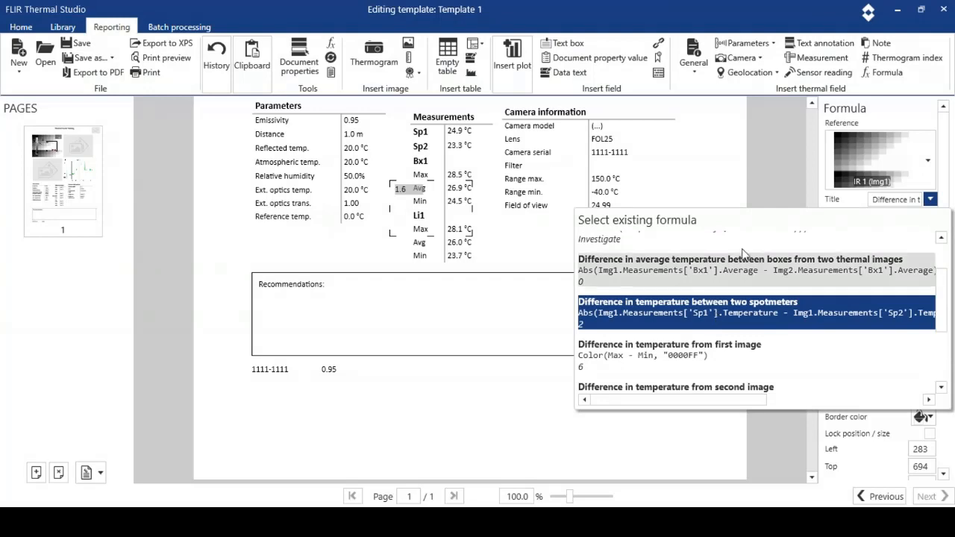
click(773, 172)
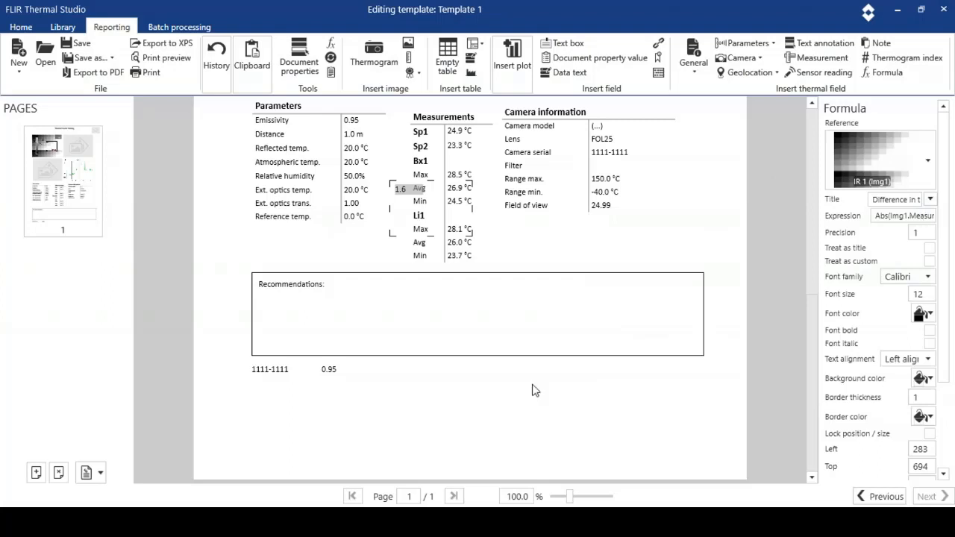
drag(403, 189, 393, 376)
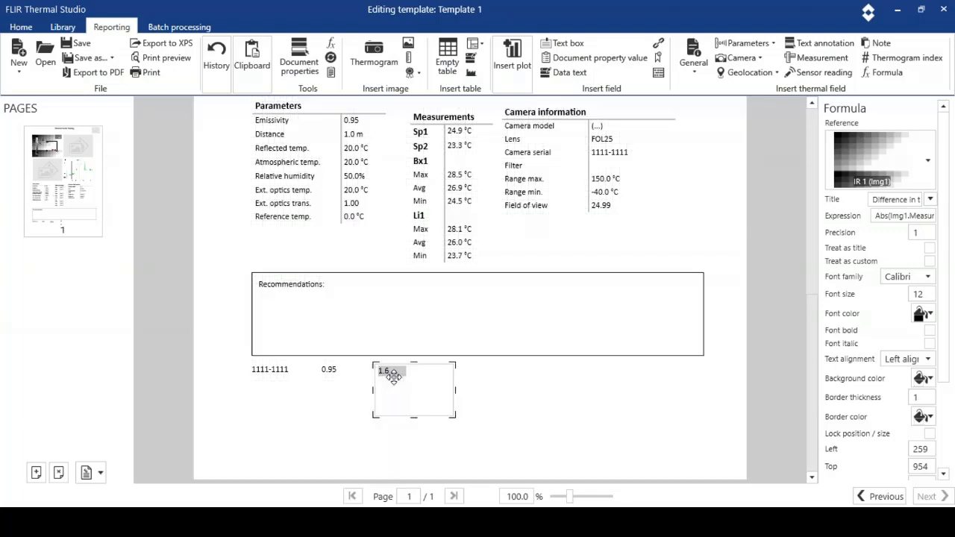